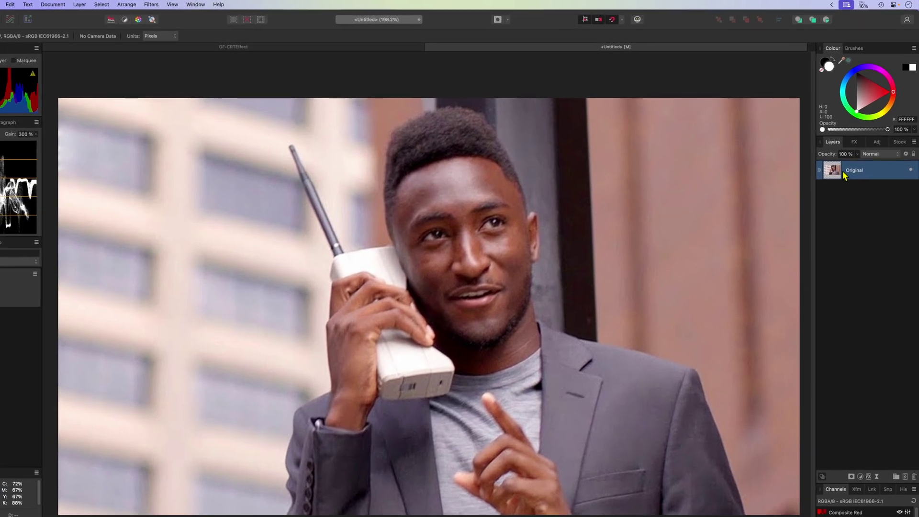
- Duplicate the Original layer and apply the Pixelate filter to the copy with a quantisation of 4
right_click(851, 156)
left_click(818, 365)
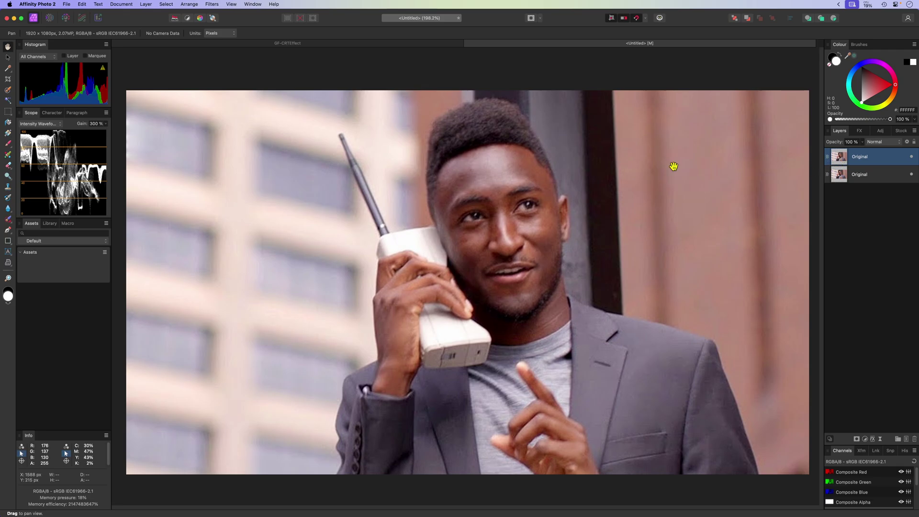
left_click(212, 4)
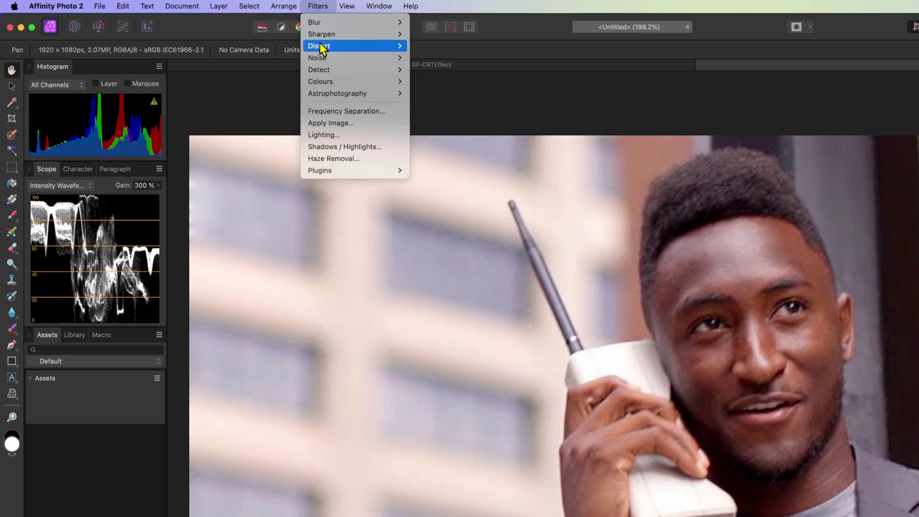
mouse_move(214, 30)
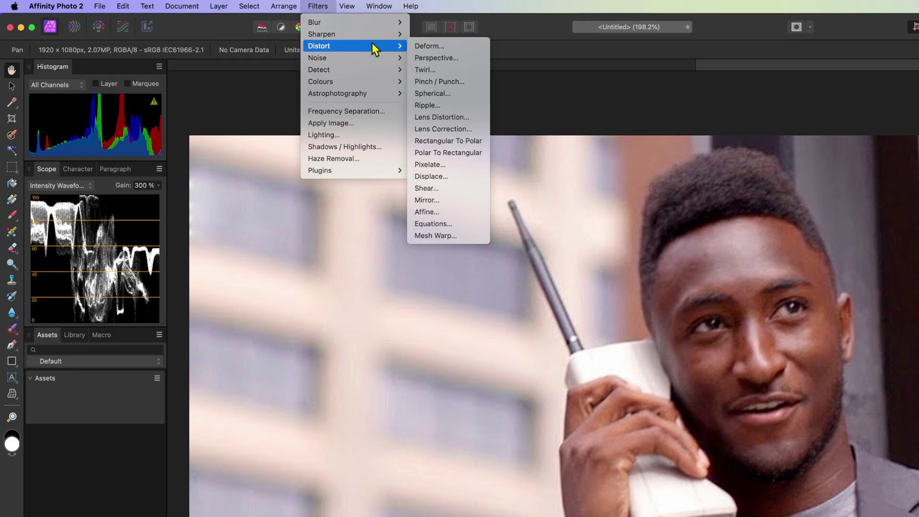
left_click(458, 167)
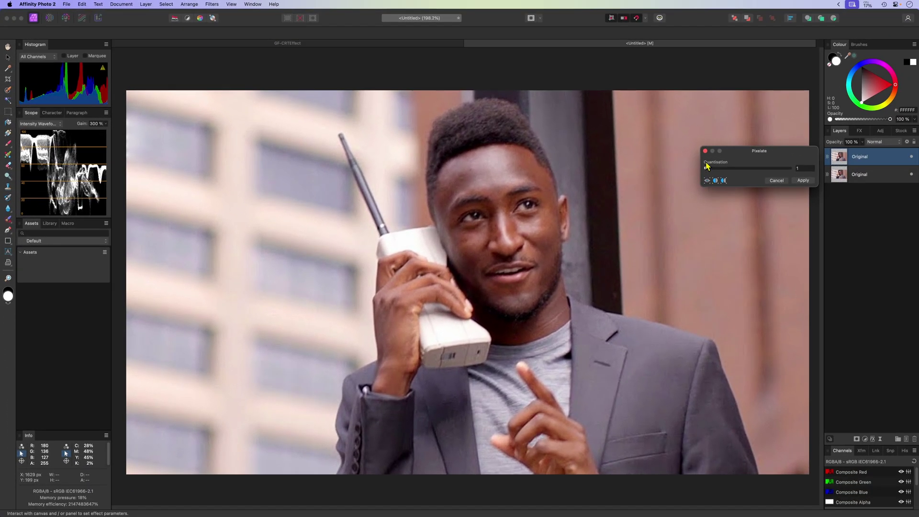
left_click_drag(707, 170, 706, 170)
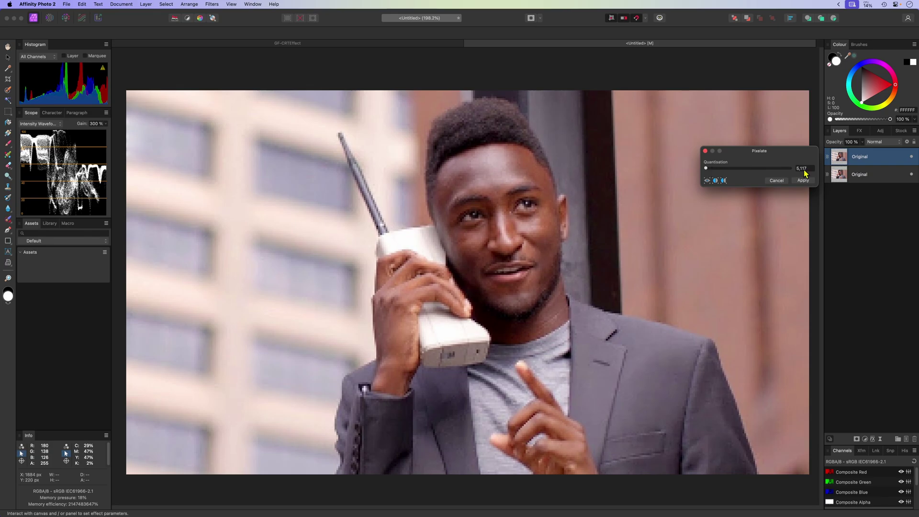
type("4")
key("Return")
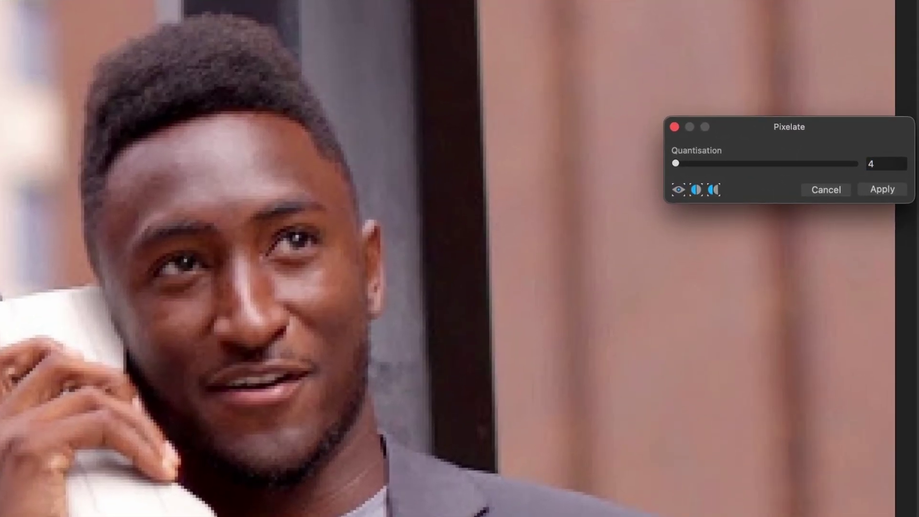
left_click(893, 190)
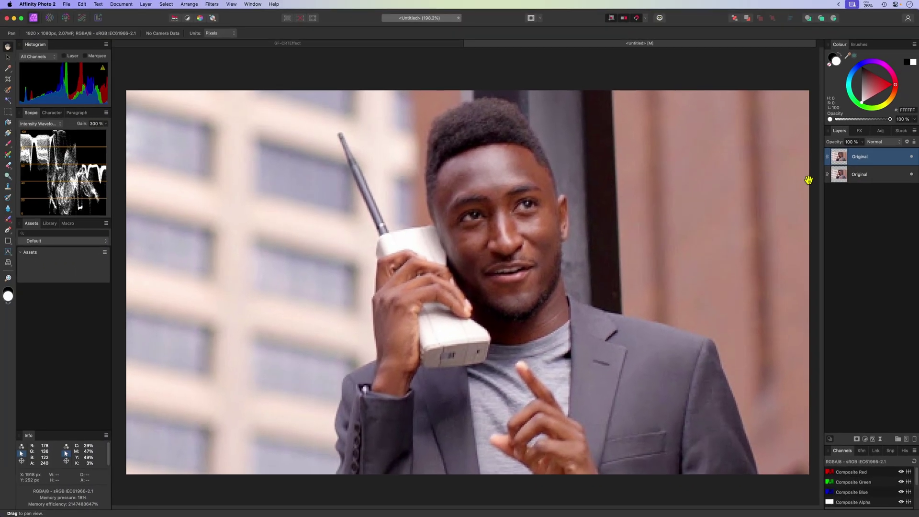
- Rename the filtered copy "Pixelated" and hide both image layers
double_click(865, 156)
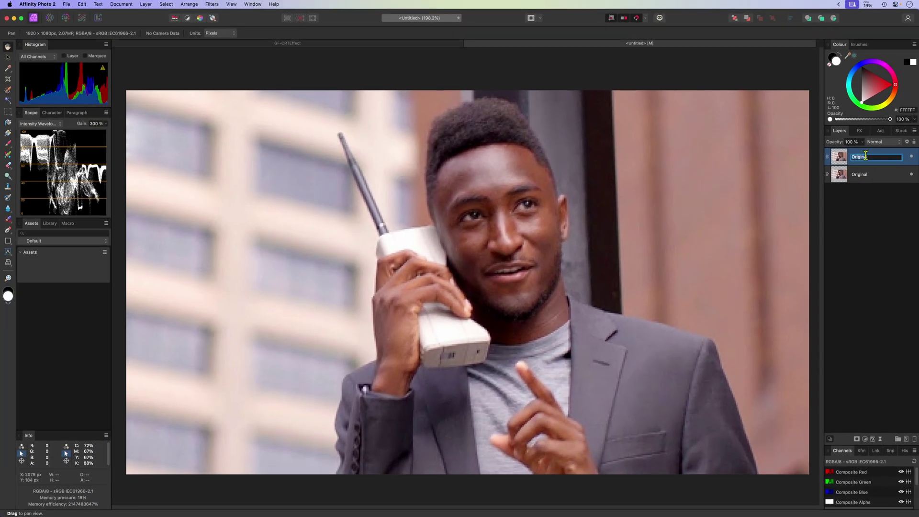
type("Pixelated")
key("Return")
left_click(910, 157)
left_click(910, 175)
- Draw a small circle above the canvas centre with the Ellipse tool and fill it with pure red
key("m")
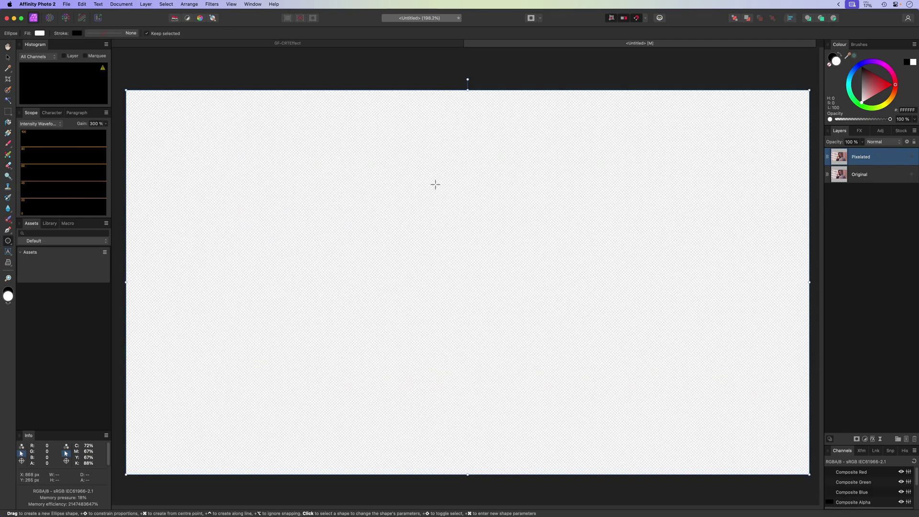
left_click_drag(436, 184, 487, 234)
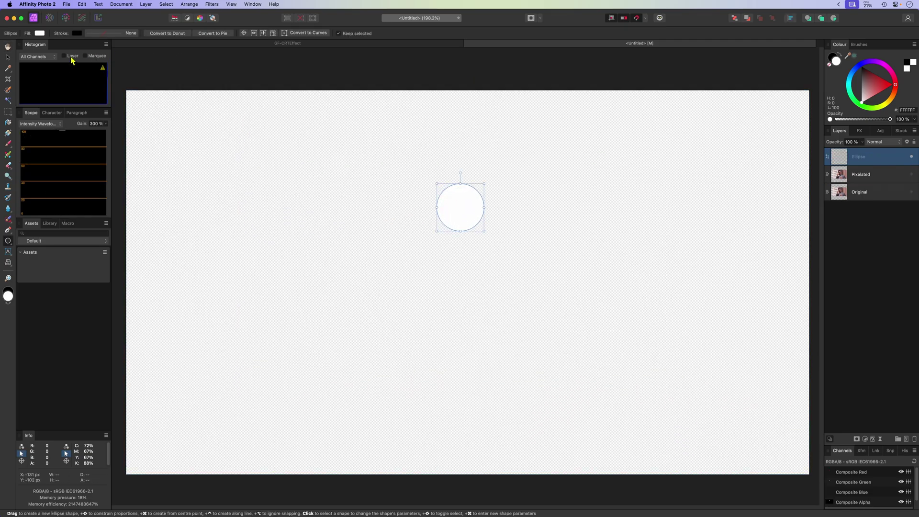
left_click(8, 57)
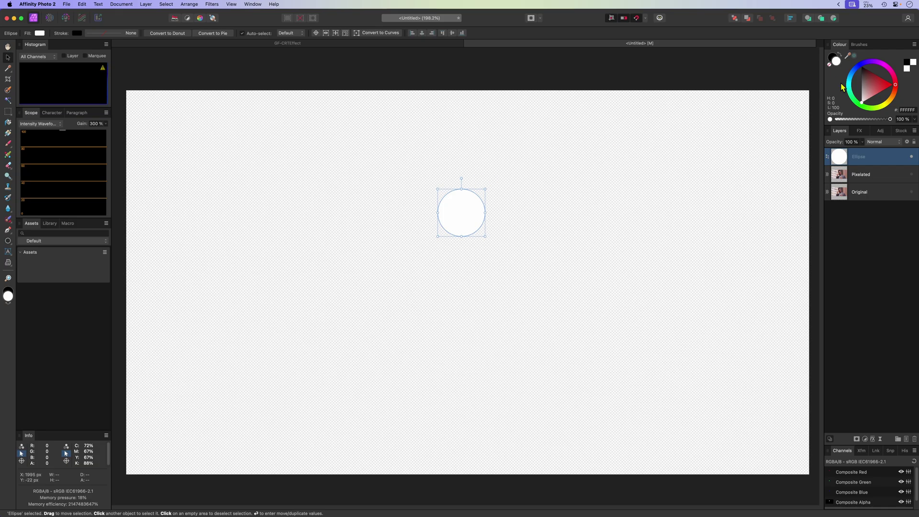
left_click(896, 87)
- Give the circle a radial gradient fill running from a pale pink centre (FFCCCF) through light red to a red edge
left_click(8, 133)
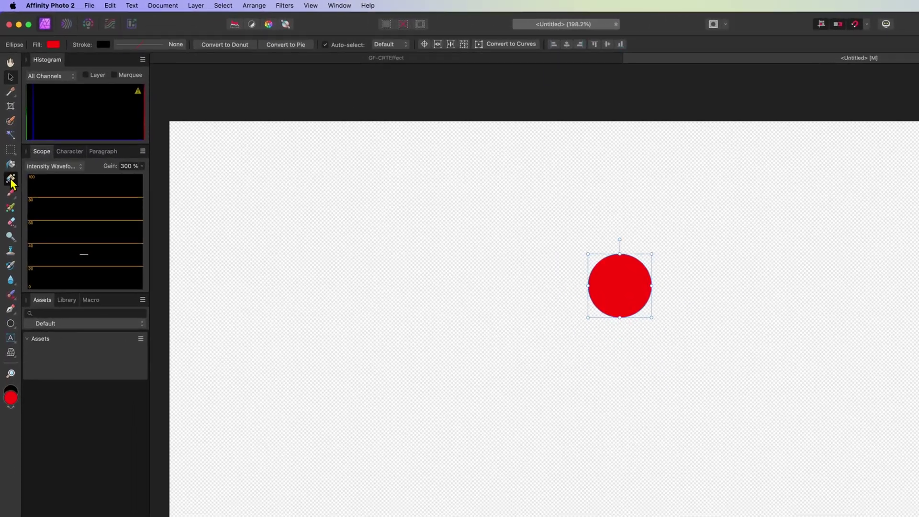
left_click(148, 56)
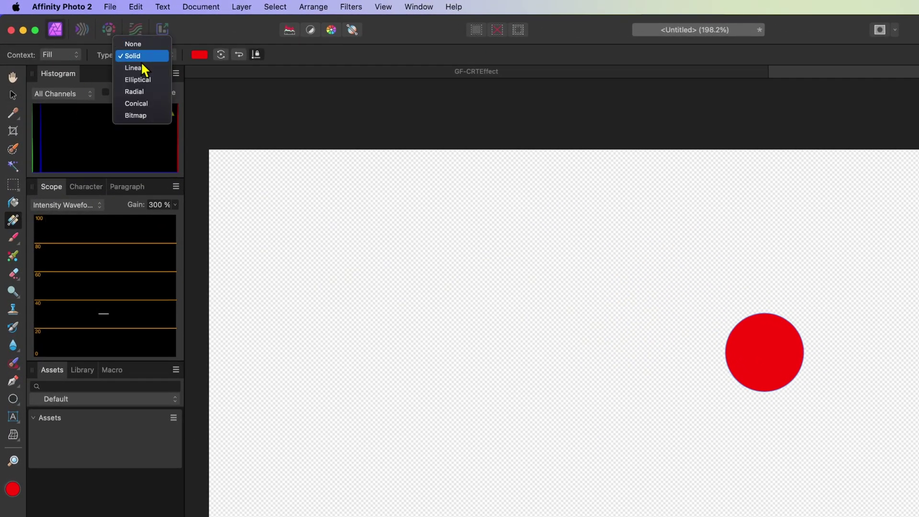
left_click(141, 90)
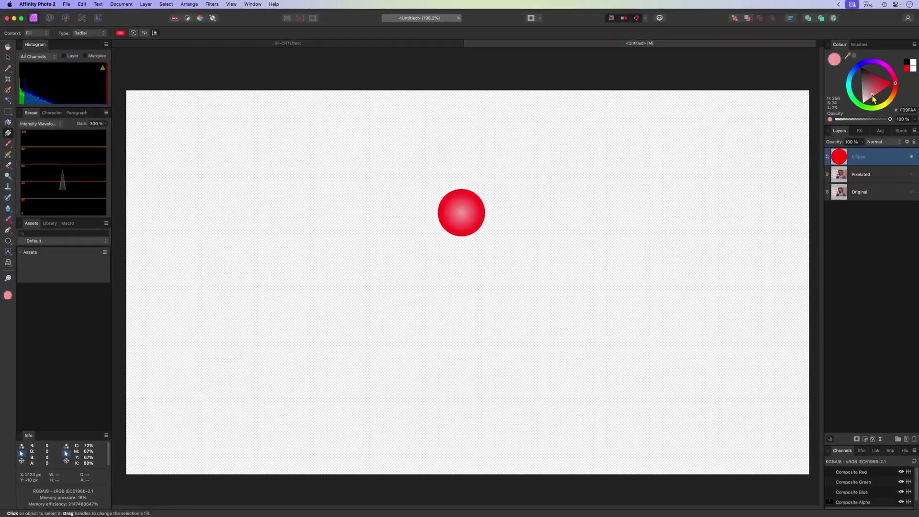
mouse_move(872, 98)
left_mouse_down()
mouse_move(863, 109)
mouse_move(885, 90)
left_mouse_up()
left_click(473, 213)
left_click(484, 213)
- Clone the red circle twice straight down to make a vertical column of three touching circles
key("v")
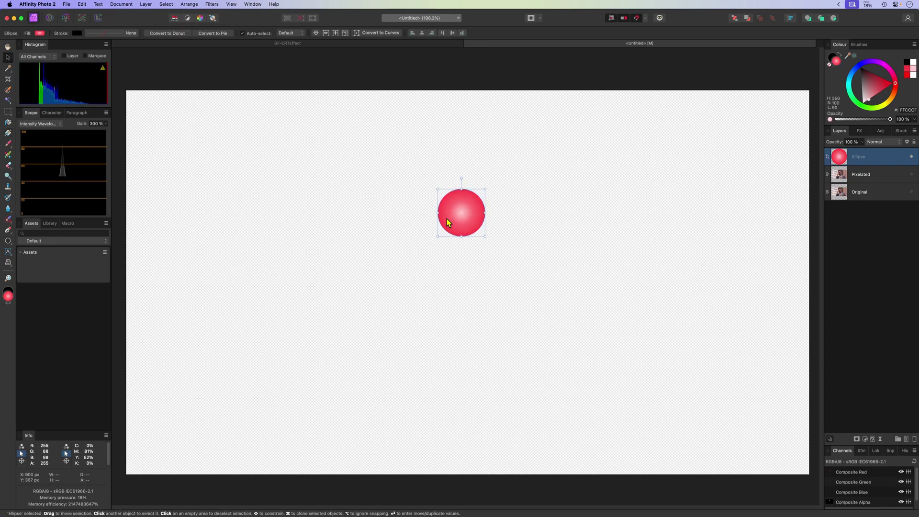
mouse_move(447, 217)
left_mouse_down()
mouse_move(461, 261)
mouse_move(455, 273)
left_mouse_up()
key("super+j")
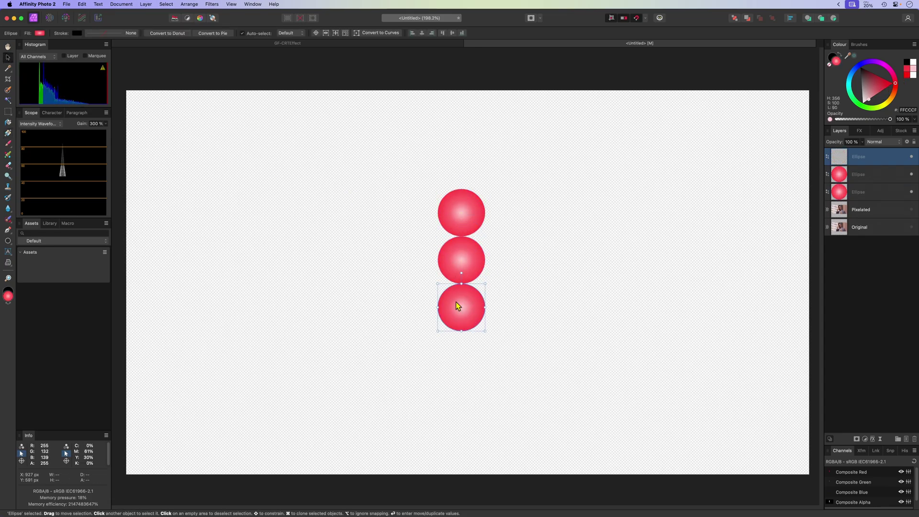
- Shift the middle circle's radial gradient stops to green, from a pale green centre to a 3CFF3A edge
left_click(469, 263)
left_click(8, 133)
left_click(461, 259)
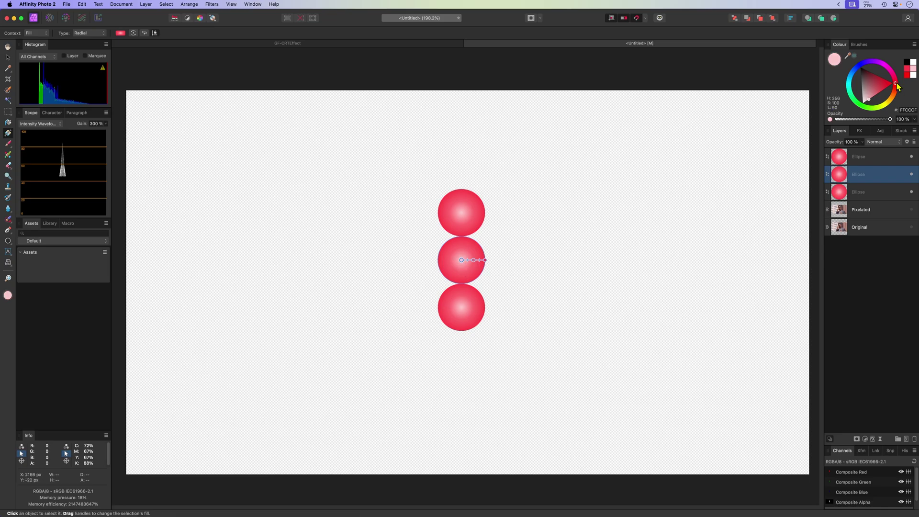
left_click_drag(895, 83, 862, 107)
left_click(472, 260)
left_click(485, 259)
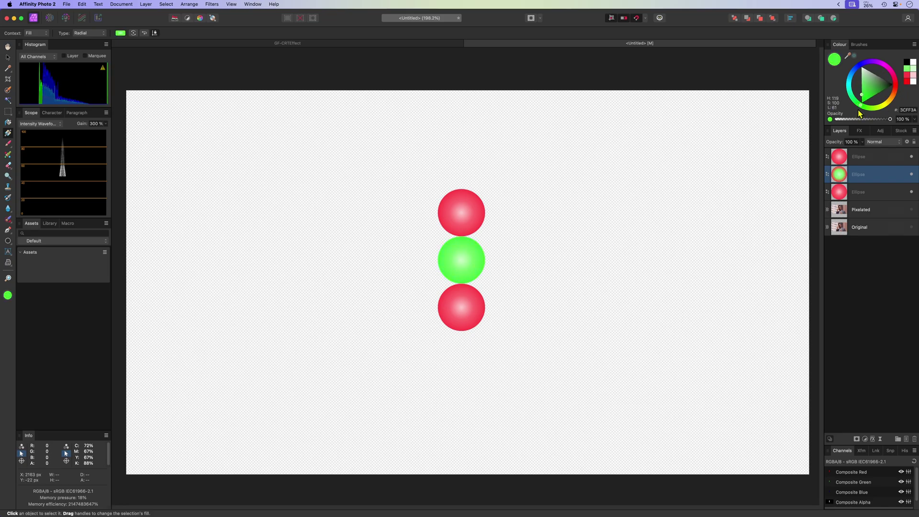
- Shift the bottom circle's radial gradient stops to blue, from a pale blue centre to a 3A41FF edge
left_click(476, 314)
left_click(461, 307)
left_click_drag(894, 83, 856, 67)
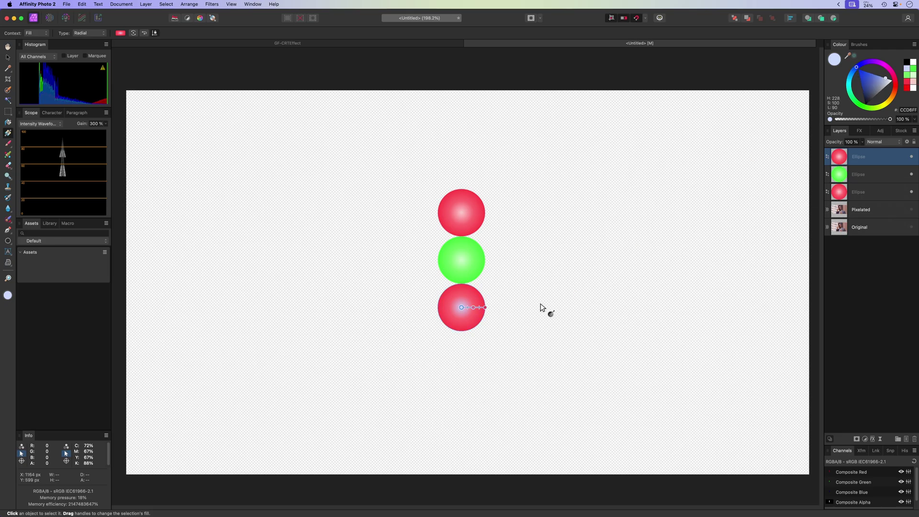
left_click(473, 307)
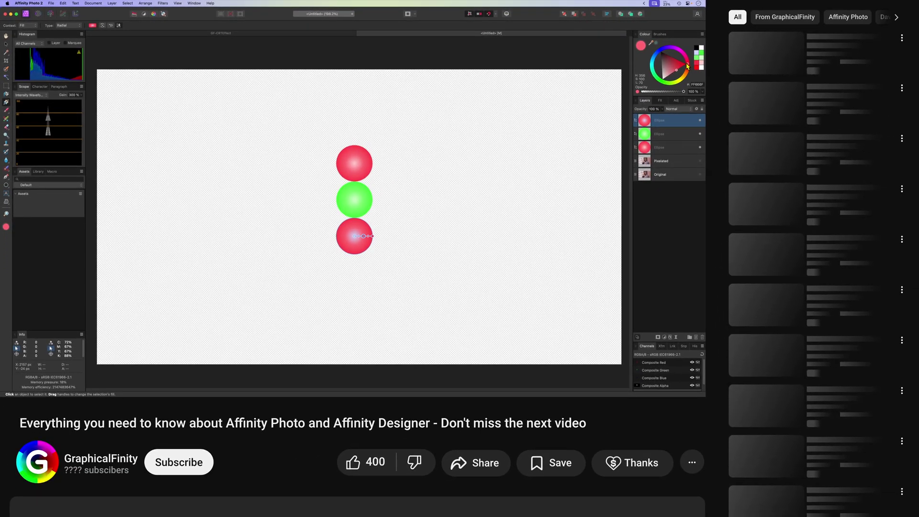
left_click_drag(894, 84, 861, 69)
left_click_drag(661, 51, 660, 50)
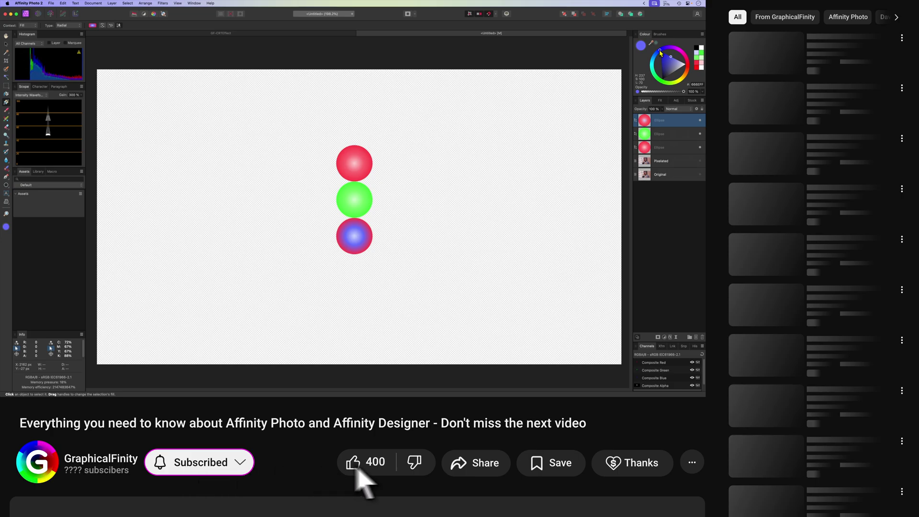
left_click(373, 236)
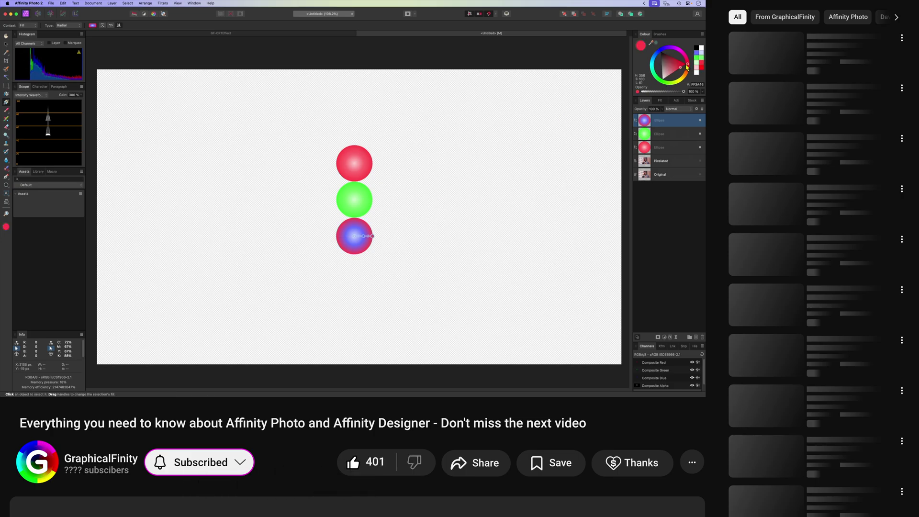
left_click(661, 54)
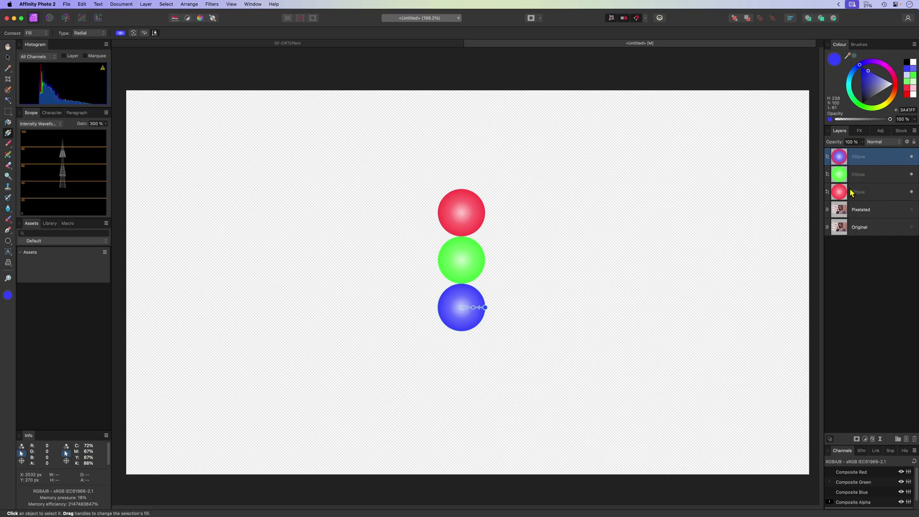
- Group the three ellipse layers and name the group "RGB-Dots"
left_click(867, 192, "shift")
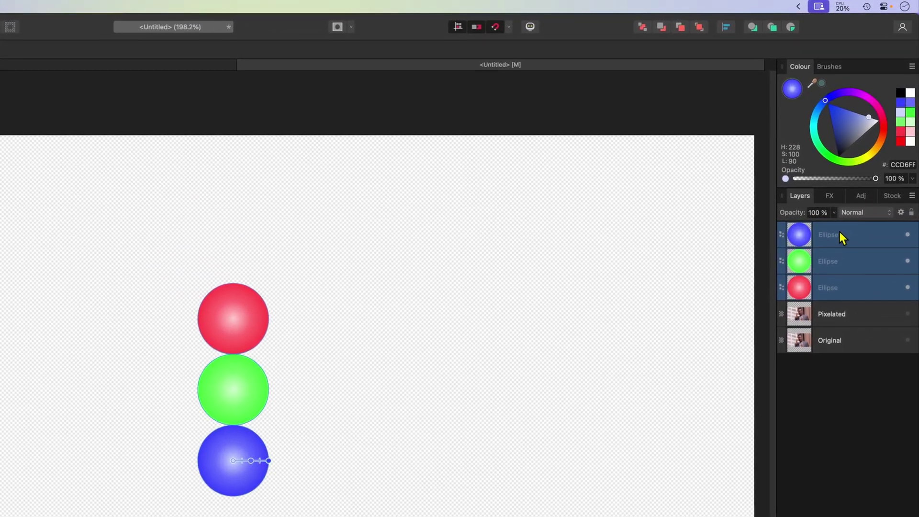
right_click(865, 154)
left_click(847, 264)
key("super+g")
double_click(831, 234)
type("RGB-Dots")
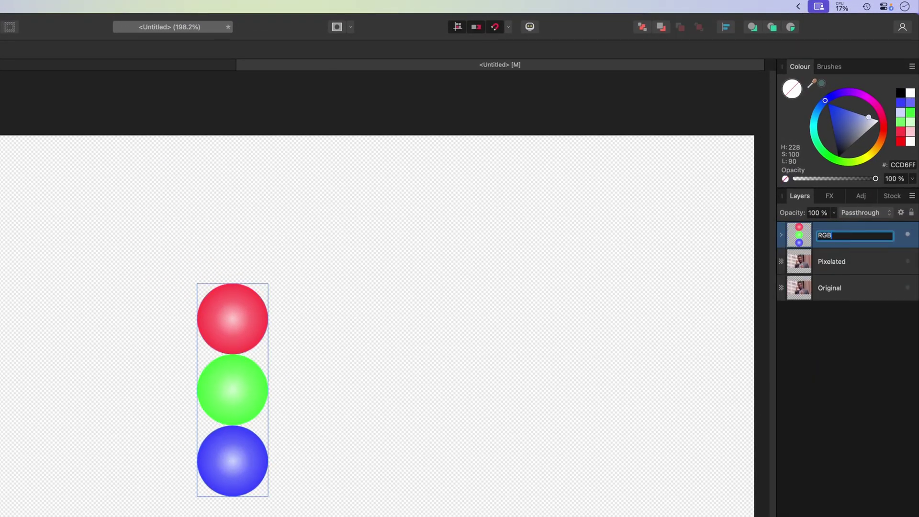
key("Return")
- Duplicate the RGB-Dots group, hide the original group and rename the copy "RGB-Dots Pat"
right_click(842, 231)
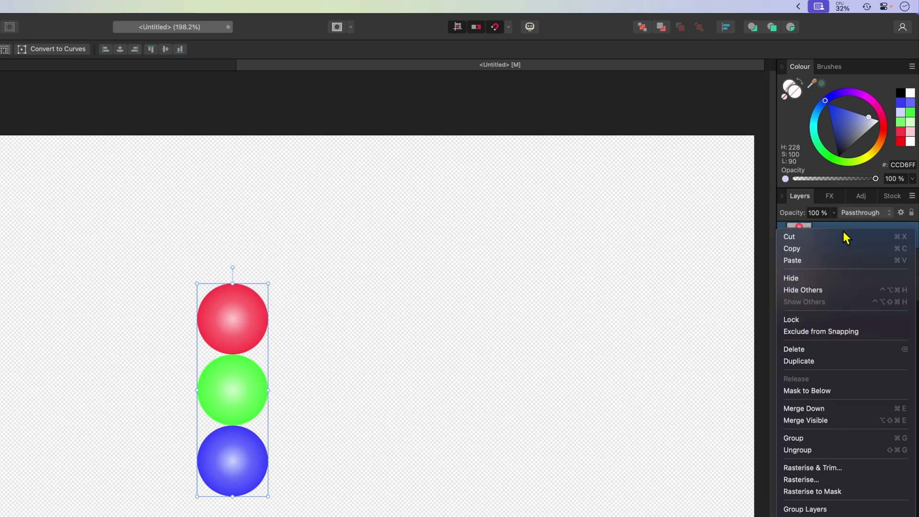
left_click(819, 361)
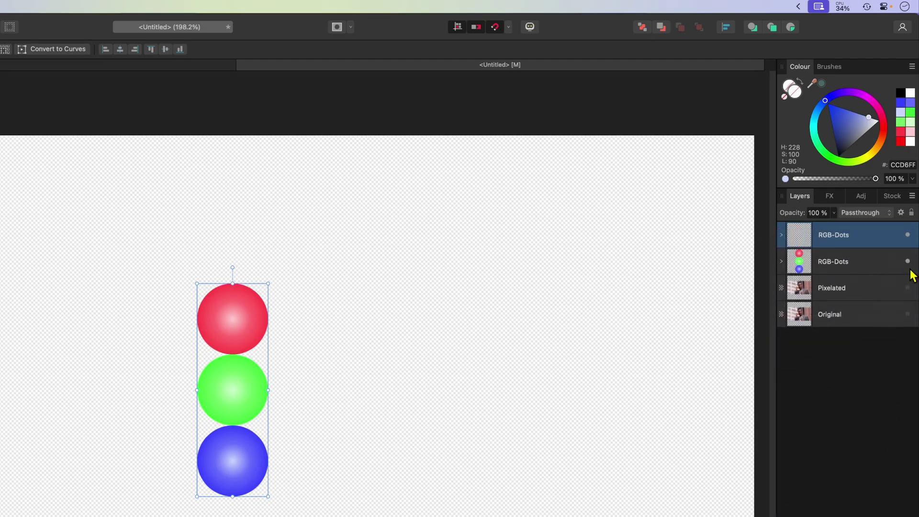
double_click(849, 235)
left_click(868, 233)
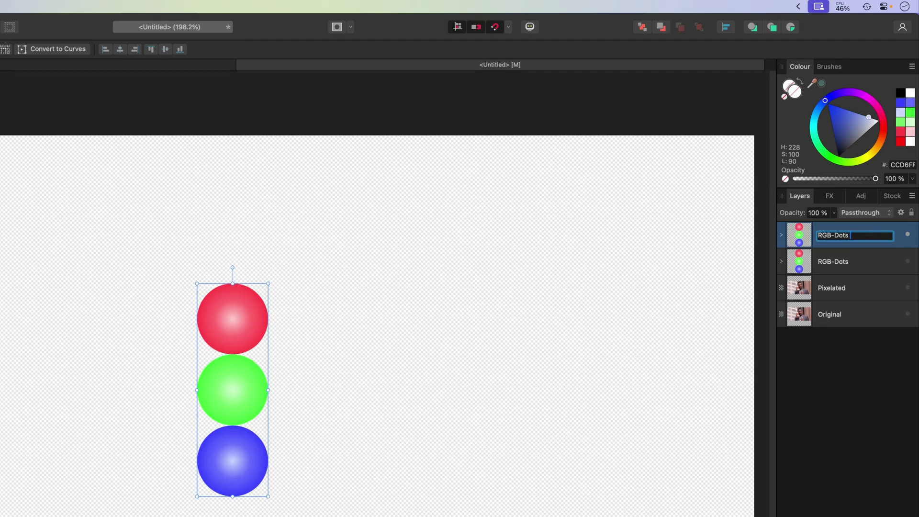
type("Pat")
key("Return")
- Rasterise and trim the RGB-Dots Pat group, and create a new pattern layer from it
right_click(800, 240)
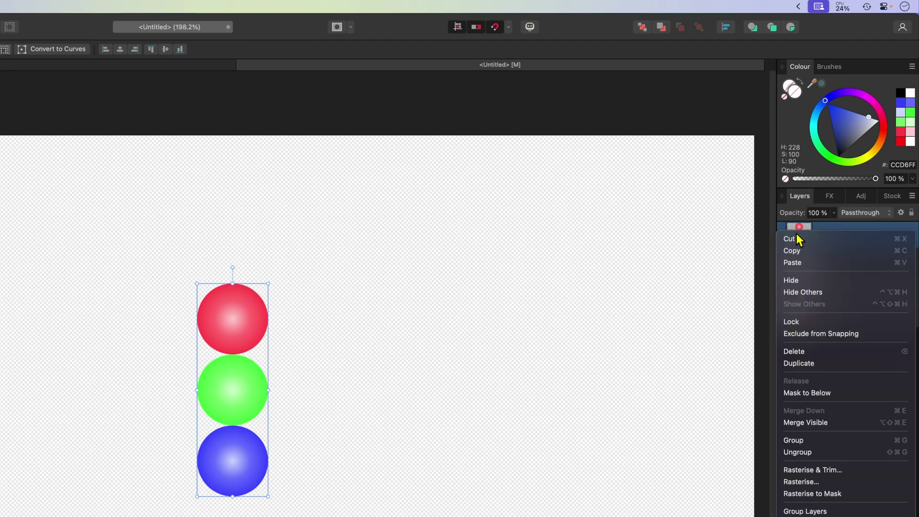
left_click(812, 467)
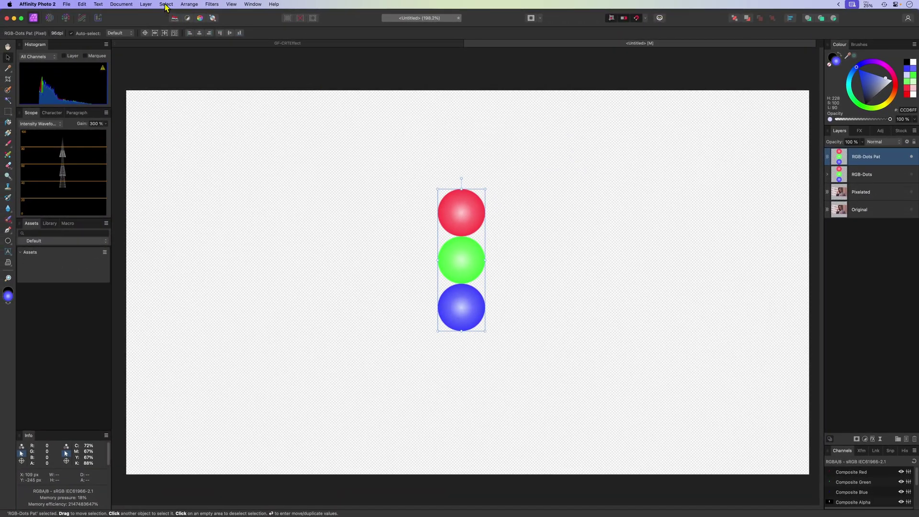
left_click(146, 4)
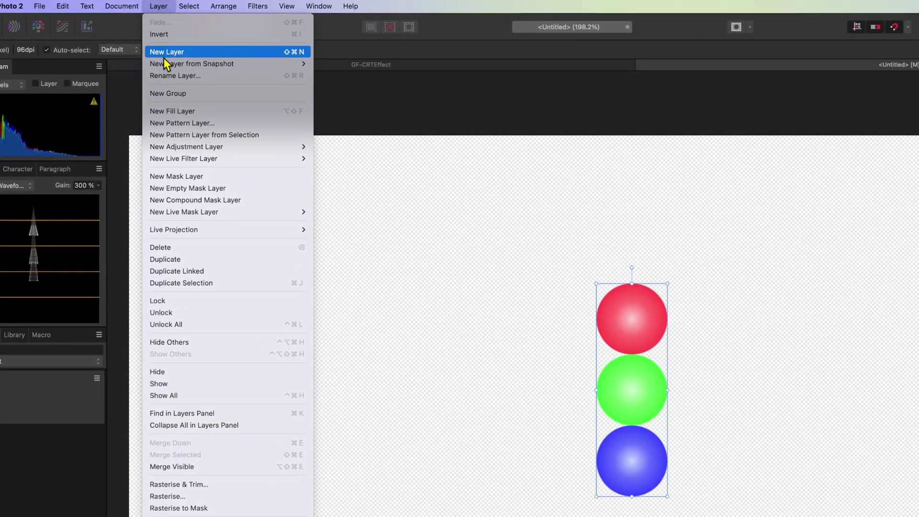
left_click(171, 139)
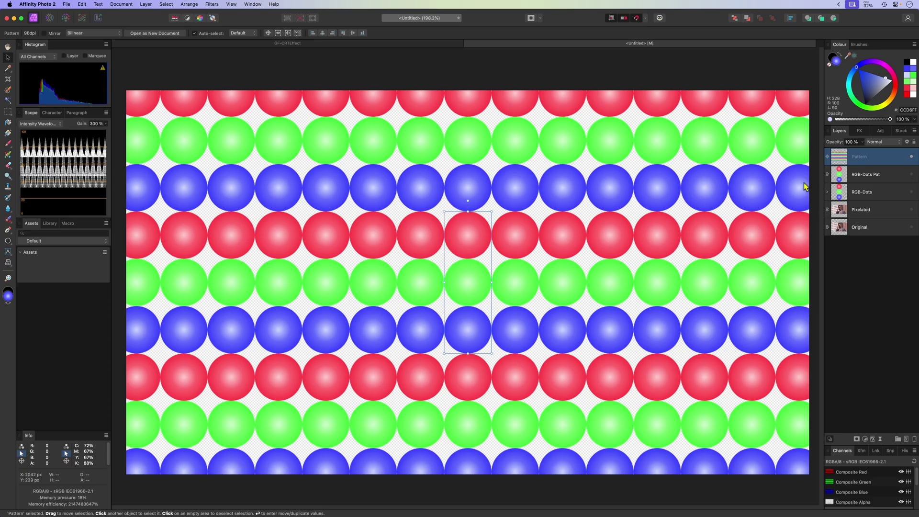
- Scale the pattern tile down to about 1160 dpi and place it near the canvas centre, giving fine rows of dots
left_click_drag(444, 212, 562, 320)
left_click_drag(489, 347, 463, 264)
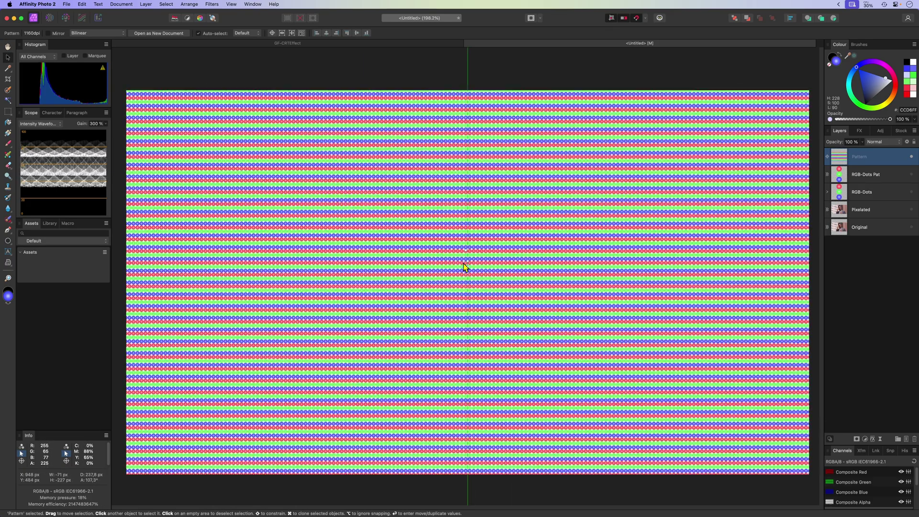
- Show the Pixelated layer and lower the pattern layer's opacity to 31%
left_click(911, 209)
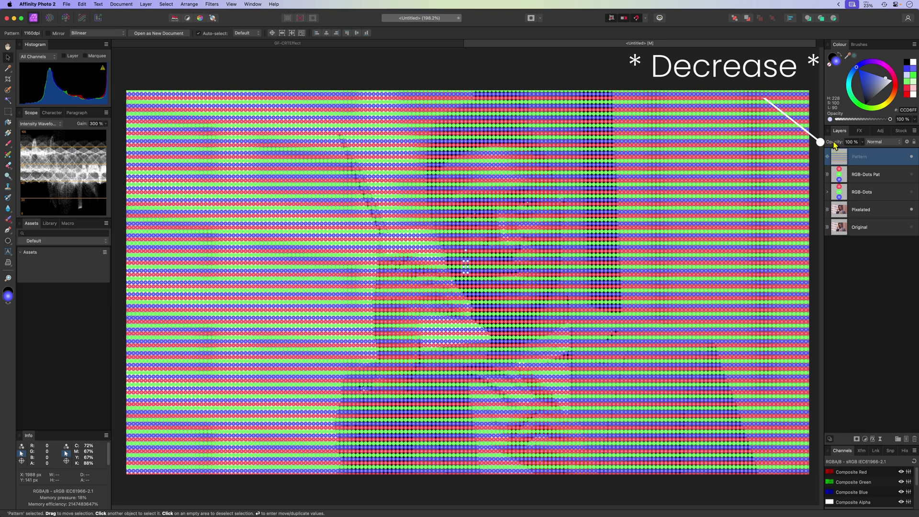
left_click_drag(829, 145, 809, 147)
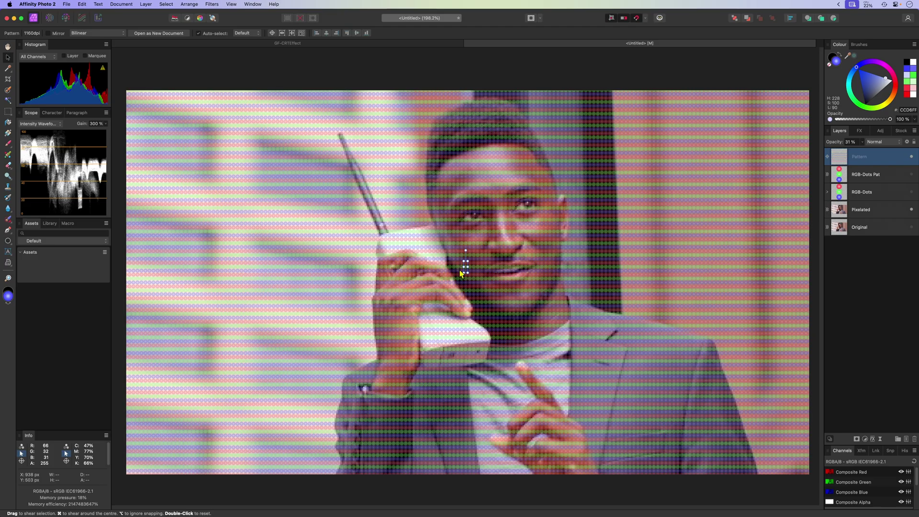
- Scale the pattern tile down to 3505 dpi near the canvas centre, and compare the photo with the pattern hidden and shown
left_click_drag(466, 271, 466, 274)
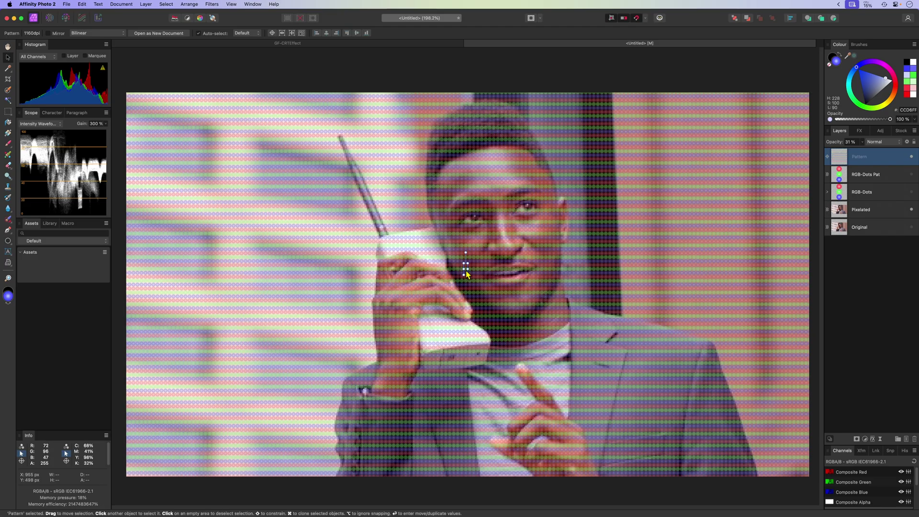
scroll(466, 271, "up", 5)
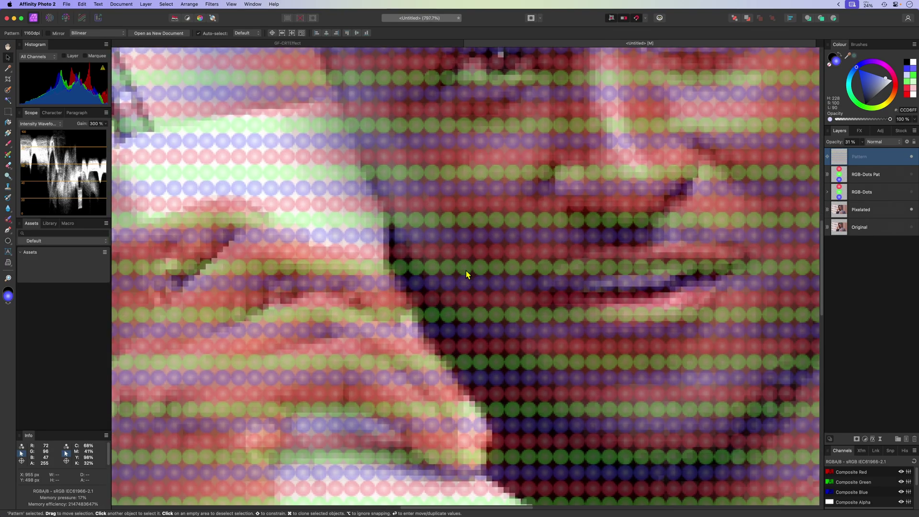
left_click_drag(456, 244, 506, 274)
scroll(424, 322, "up", 2)
left_click(910, 157)
left_click(911, 156)
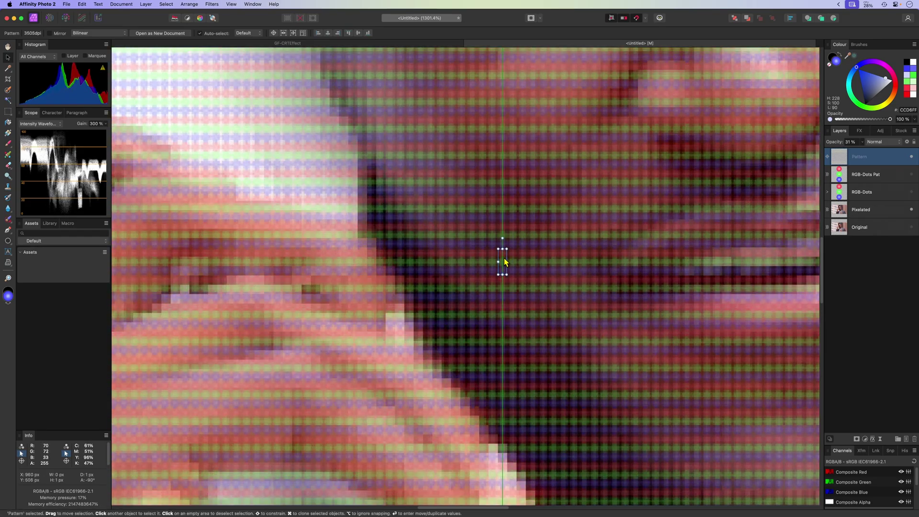
left_click(911, 157)
left_click(910, 157)
key("super+0")
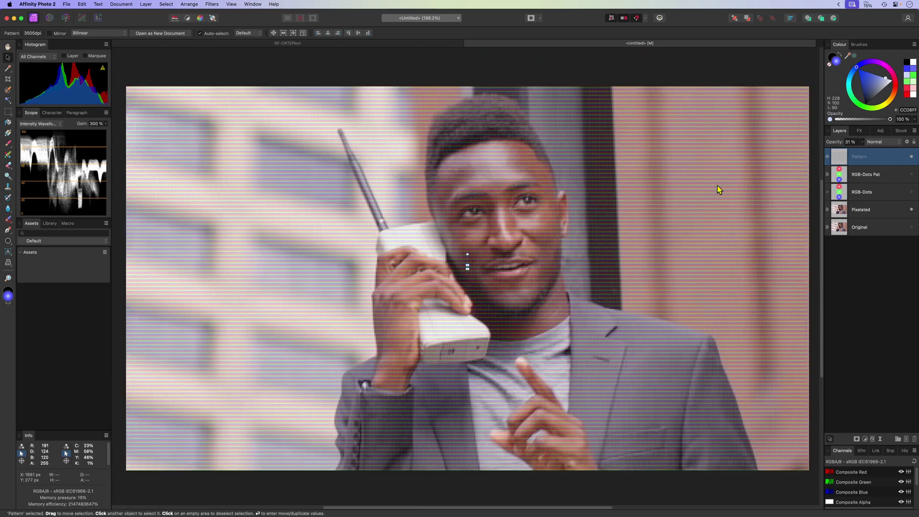
- Rename the pattern layer "P-Vert" and duplicate it
double_click(872, 157)
type("Vert")
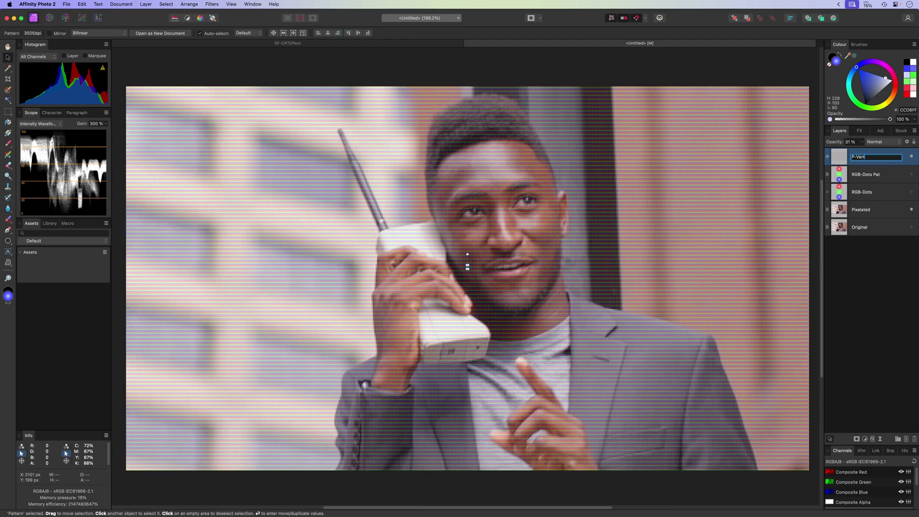
key("Return")
right_click(843, 161)
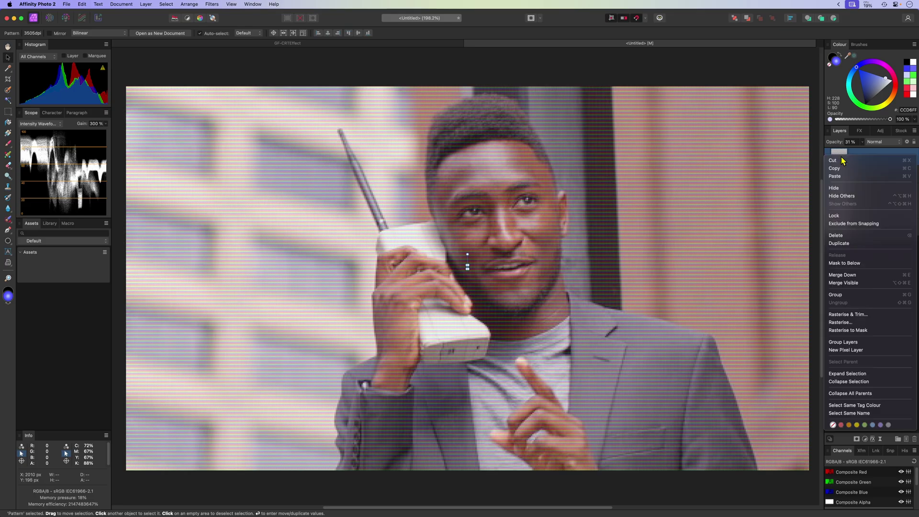
left_click(856, 245)
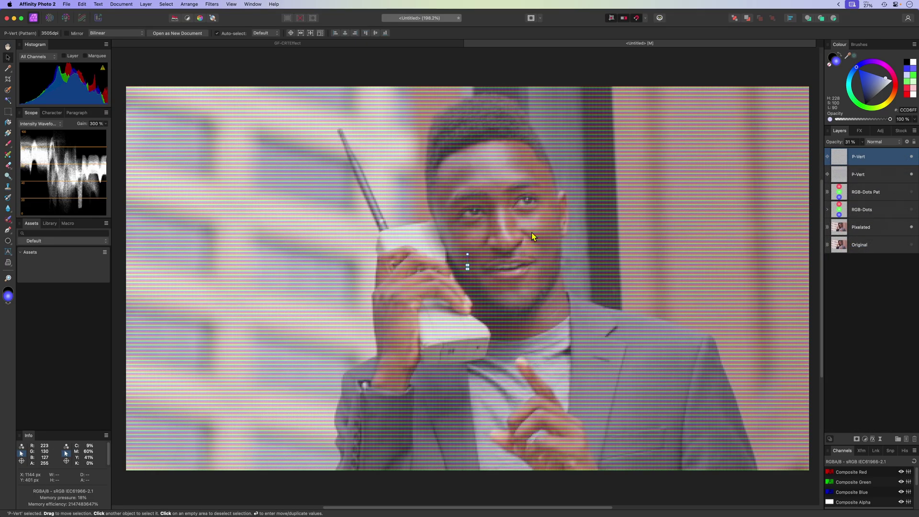
- Rotate the copied pattern's tile a quarter turn so its lines cross the first pattern, and rename the copy "P-Hor"
scroll(469, 264, "up", 10)
left_click_drag(477, 251, 459, 271)
key("super+0")
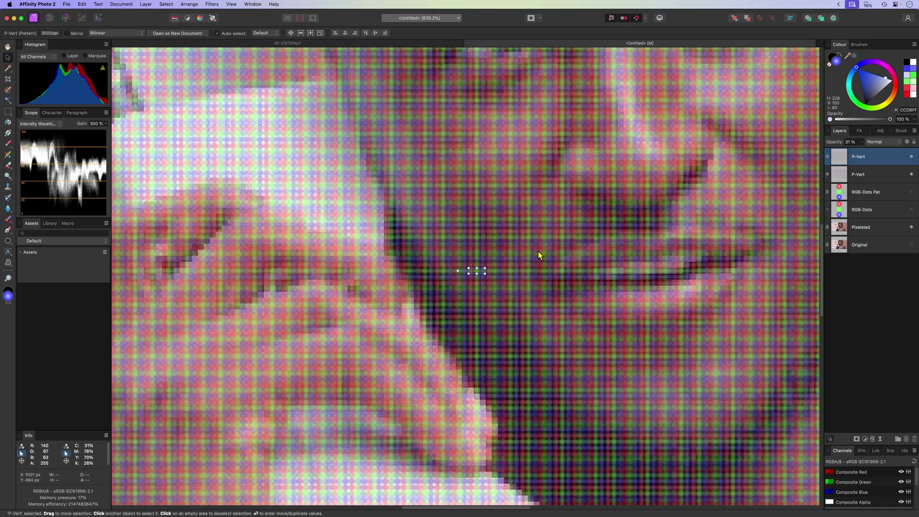
double_click(856, 158)
type("P-Ho")
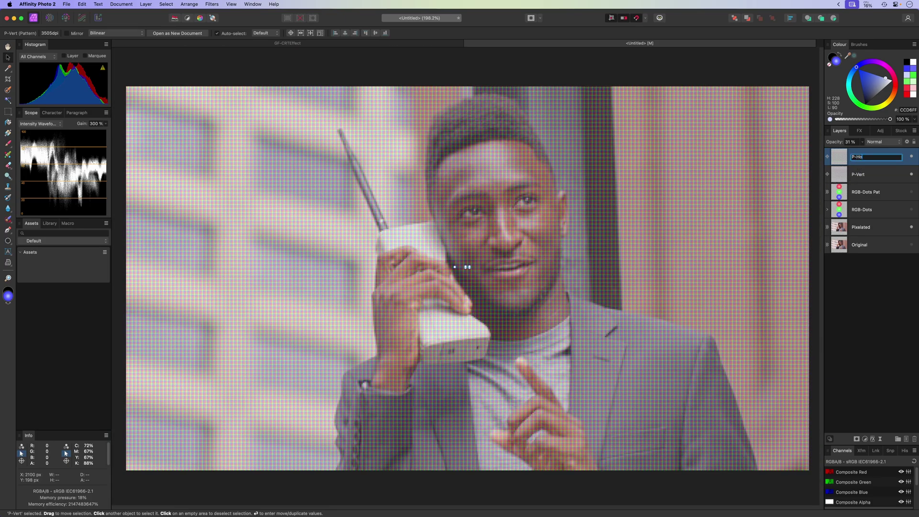
key("Return")
- Set the blend mode of the P-Hor and P-Vert layers to Overlay
left_click(842, 175)
left_click(841, 159, "shift")
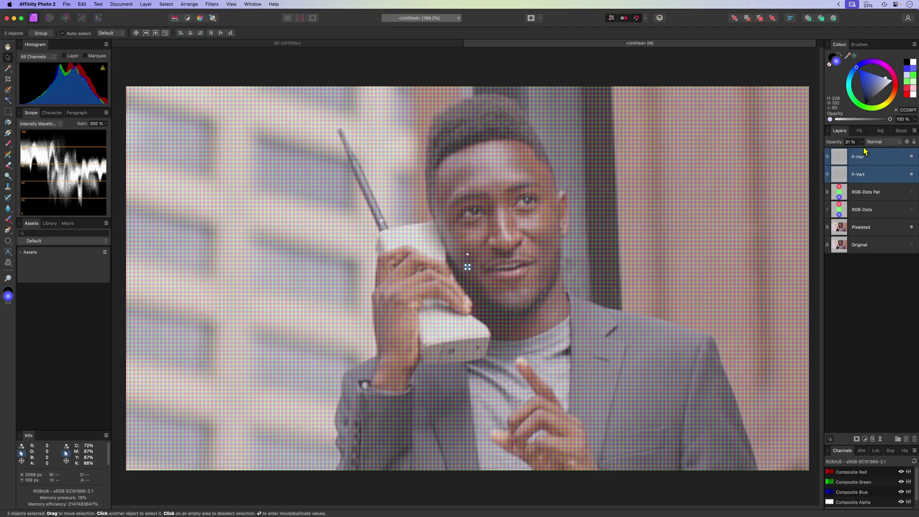
left_click(876, 142)
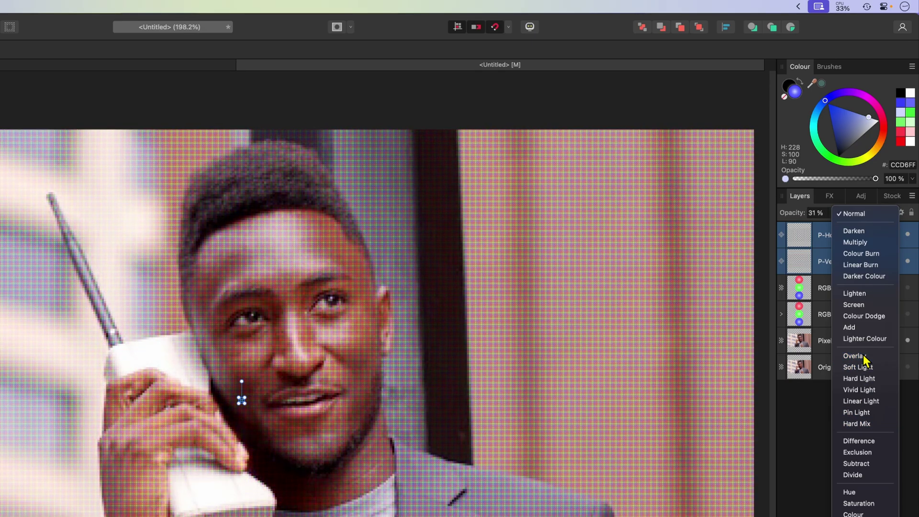
left_click(861, 357)
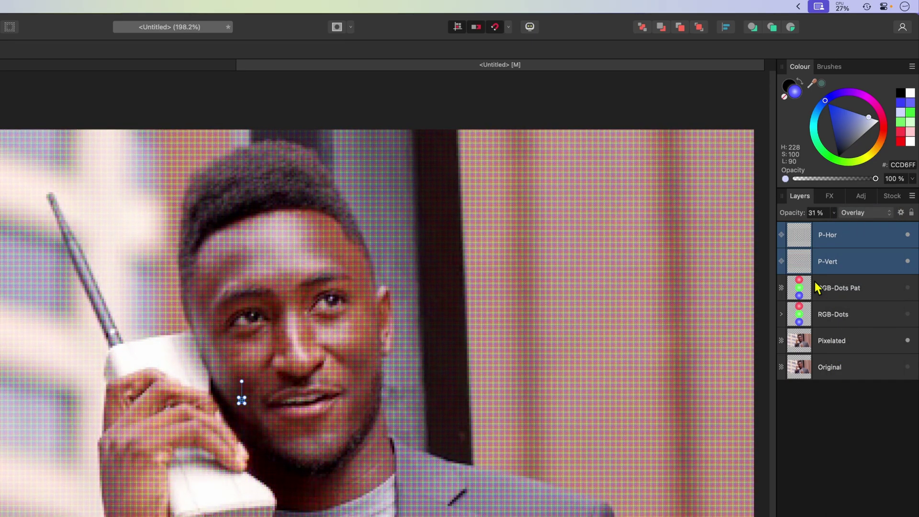
- Scale the P-Hor and P-Vert tiles down together to about 5.5 px wide for a finer dot grid, and deselect them
scroll(242, 400, "up", 5)
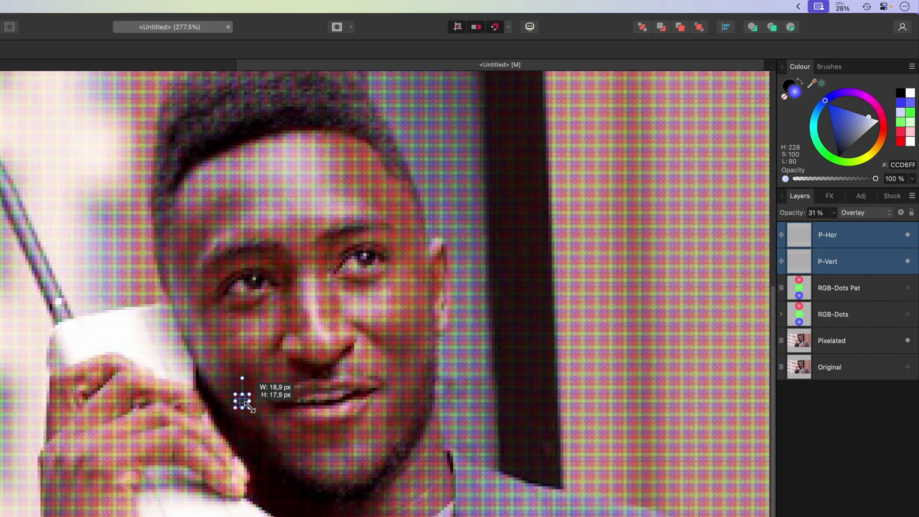
left_click_drag(247, 405, 239, 396)
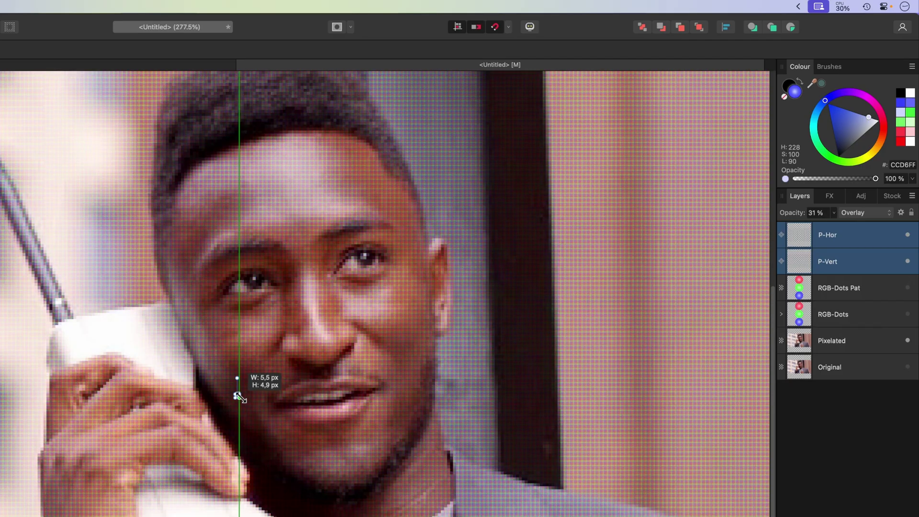
left_click_drag(238, 396, 238, 392)
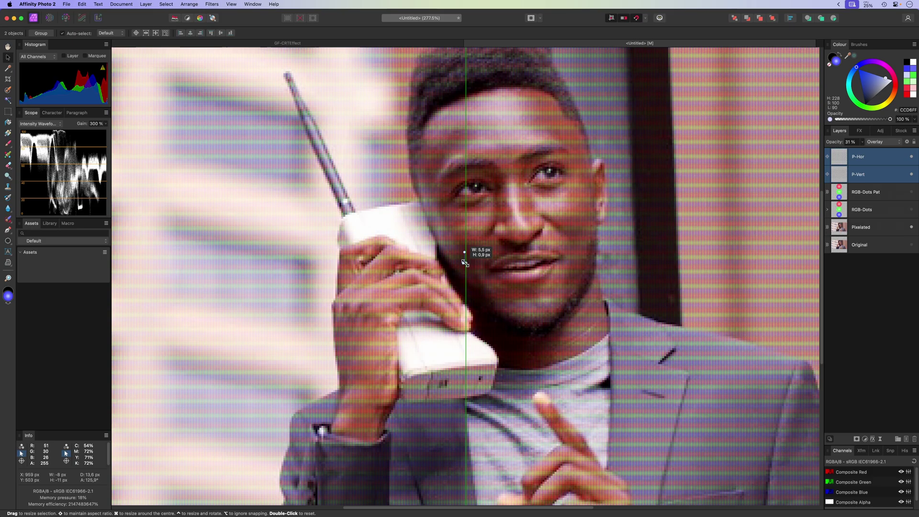
left_click_drag(465, 263, 465, 265)
key("super+0")
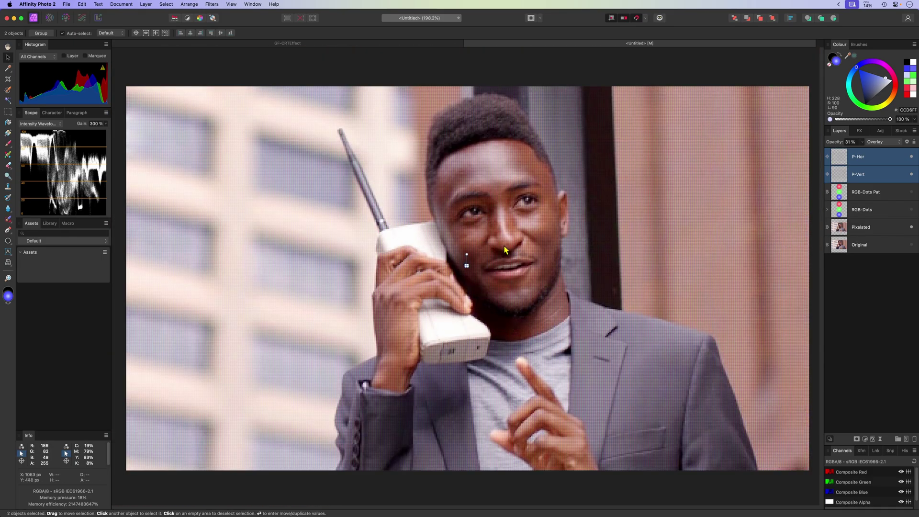
left_click(508, 77)
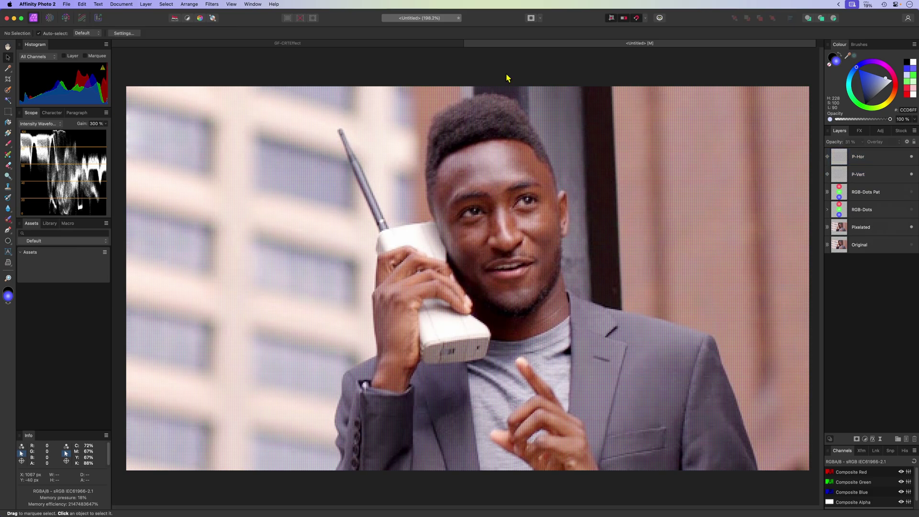
- Hide the P-Hor and P-Vert layers and duplicate the Pixelated layer
left_click(910, 157)
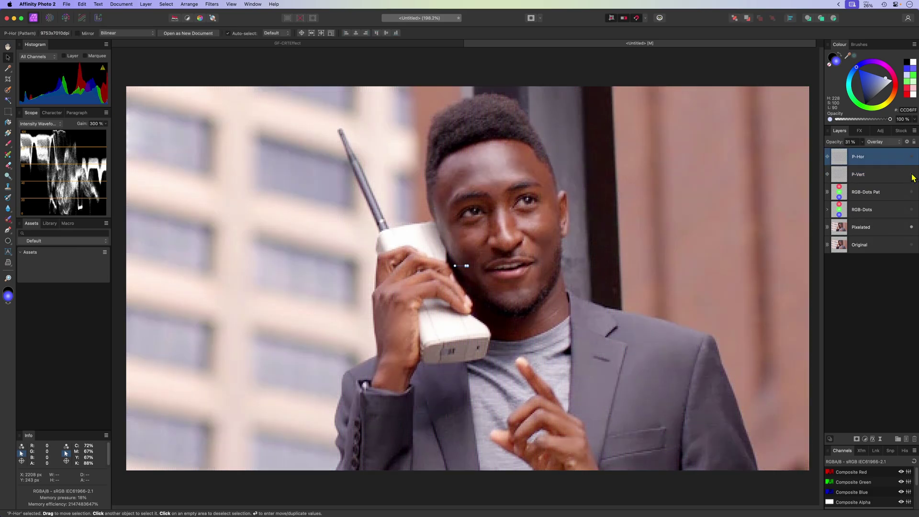
left_click(857, 231)
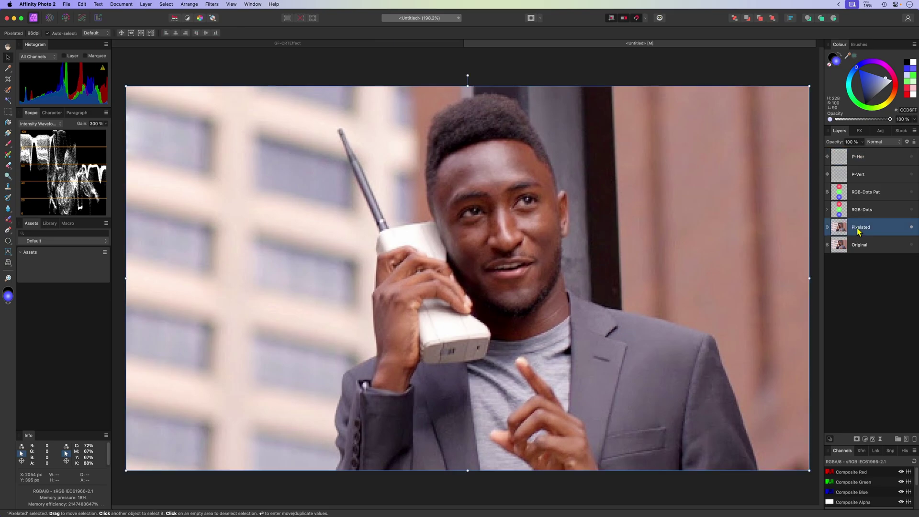
key("super+j")
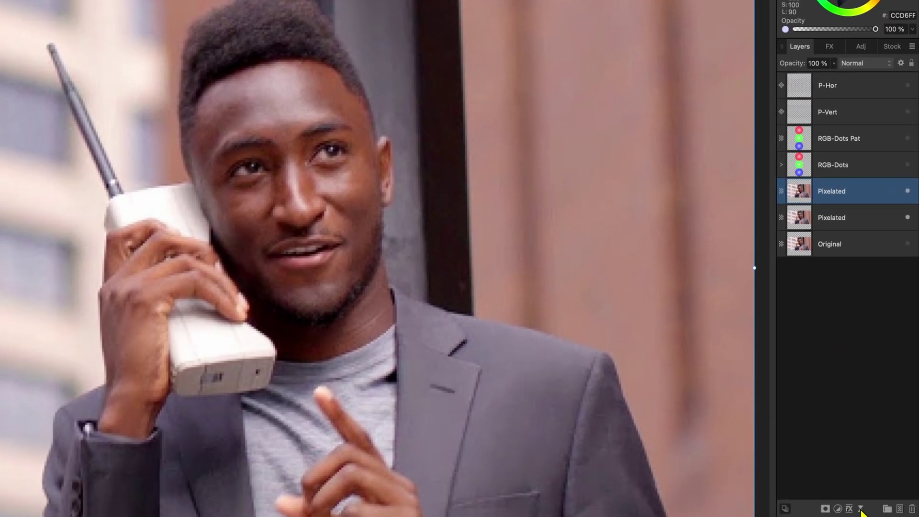
- Add a Live Procedural Texture to the upper Pixelated layer with equation 0 applied to the green and blue channels only
left_click(860, 509)
scroll(860, 400, "down", 5)
left_click(868, 474)
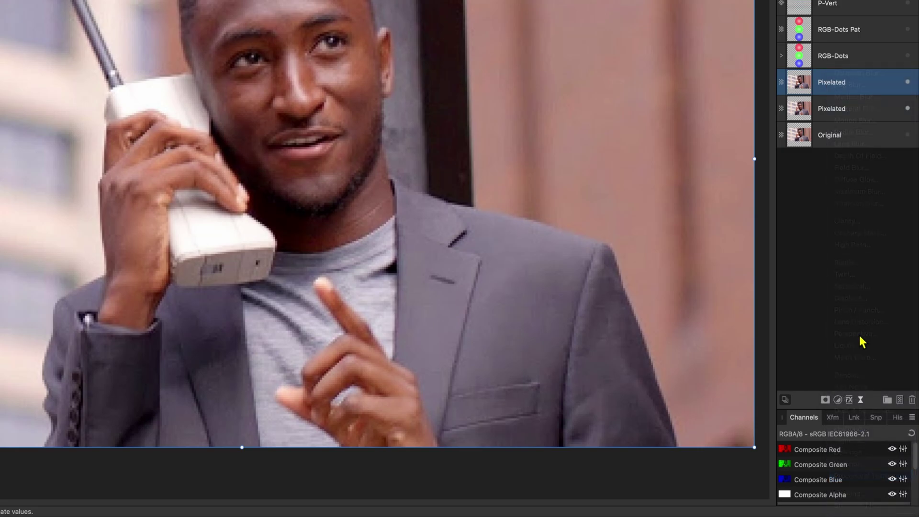
left_click(569, 170)
left_click(714, 96)
left_click(725, 97)
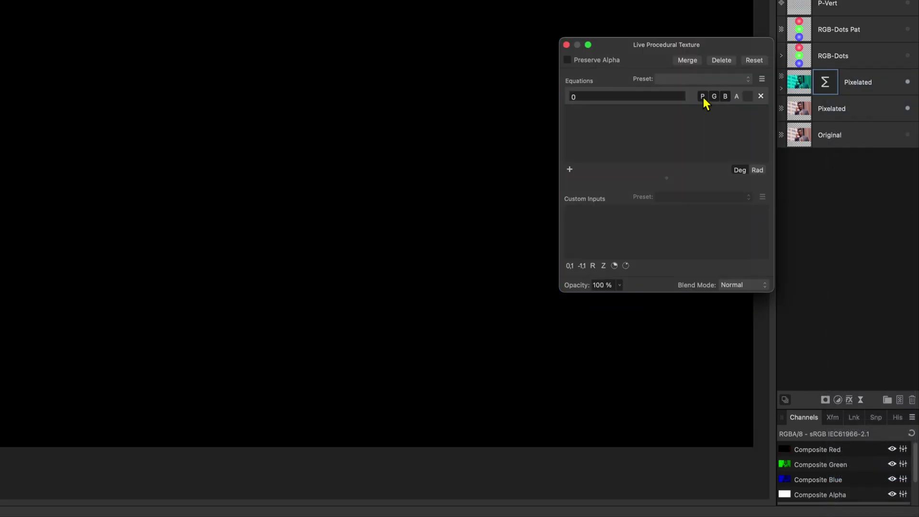
left_click(702, 96)
left_click(566, 44)
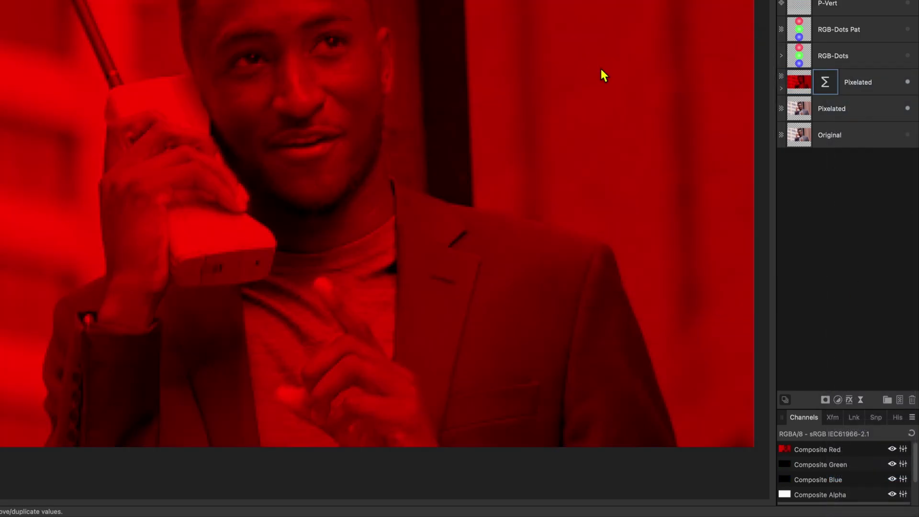
- Hide the red Pixelated layer and give the lower Pixelated layer a Live Procedural Texture with equation 0 on the red channel
left_click(801, 115)
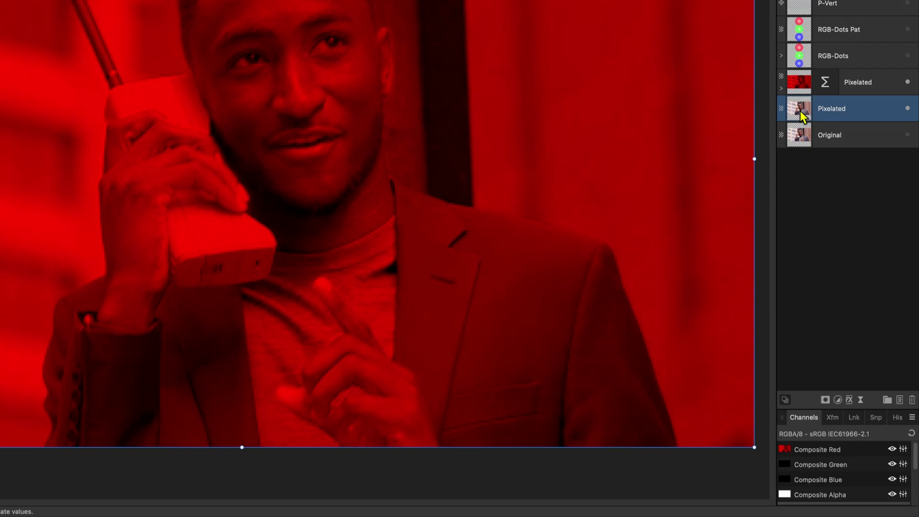
left_click(907, 83)
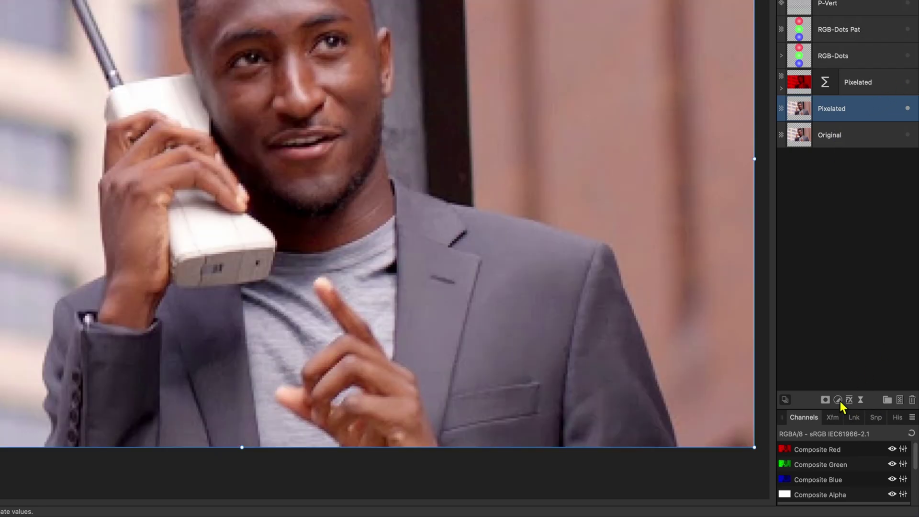
left_click(860, 400)
left_click(846, 474)
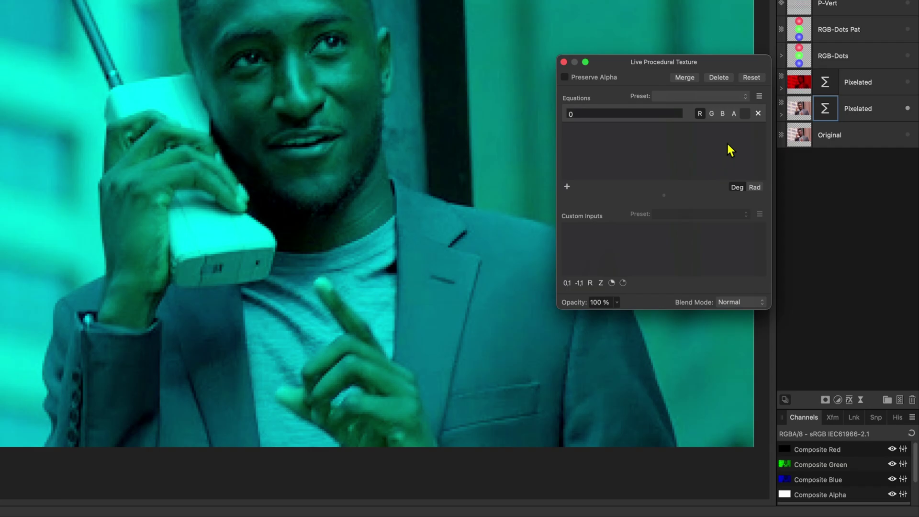
left_click(564, 62)
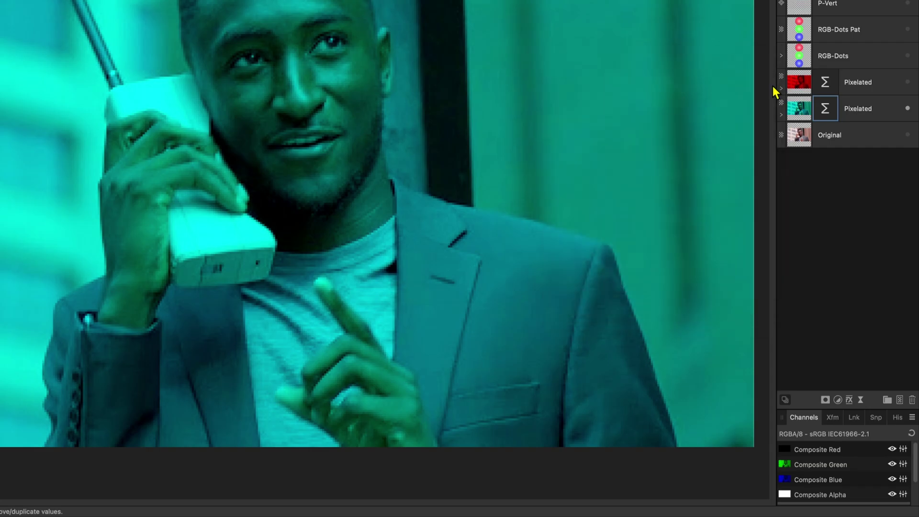
- Show the red Pixelated layer again and set its blend mode to Add
left_click(803, 85)
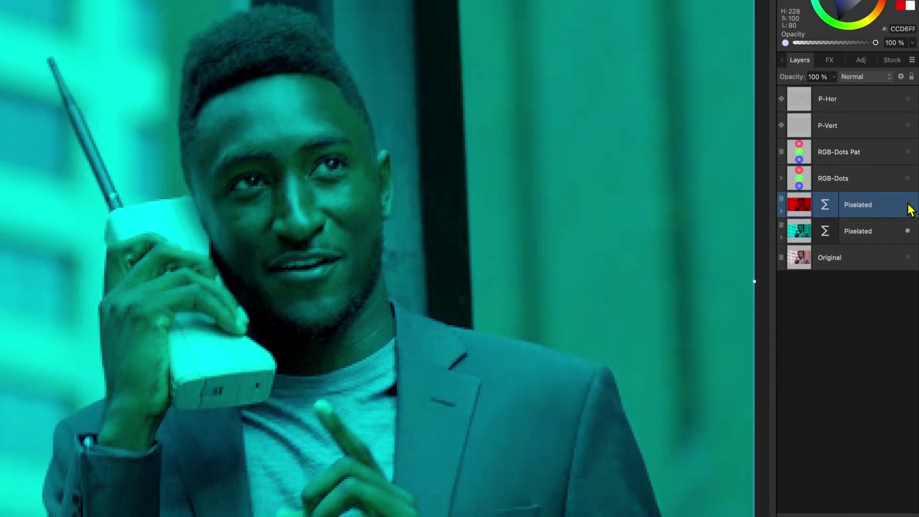
left_click(907, 82)
left_click(860, 80)
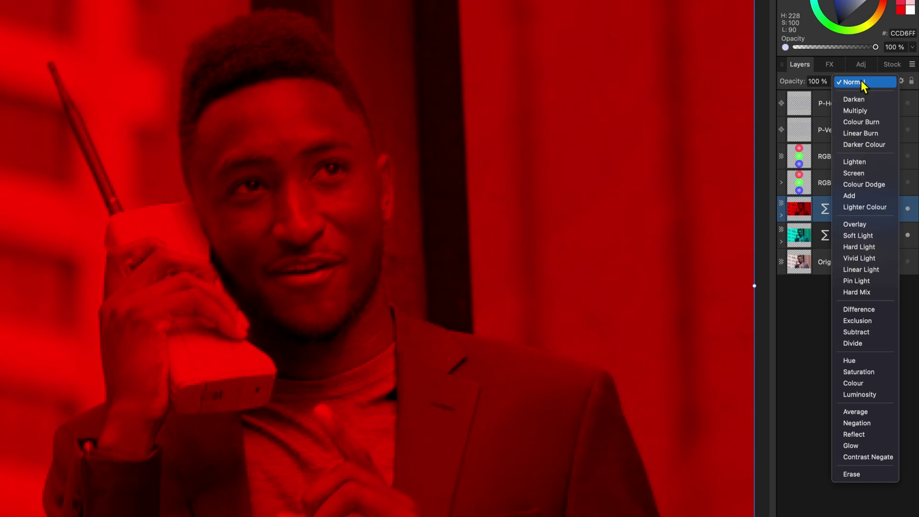
left_click(859, 194)
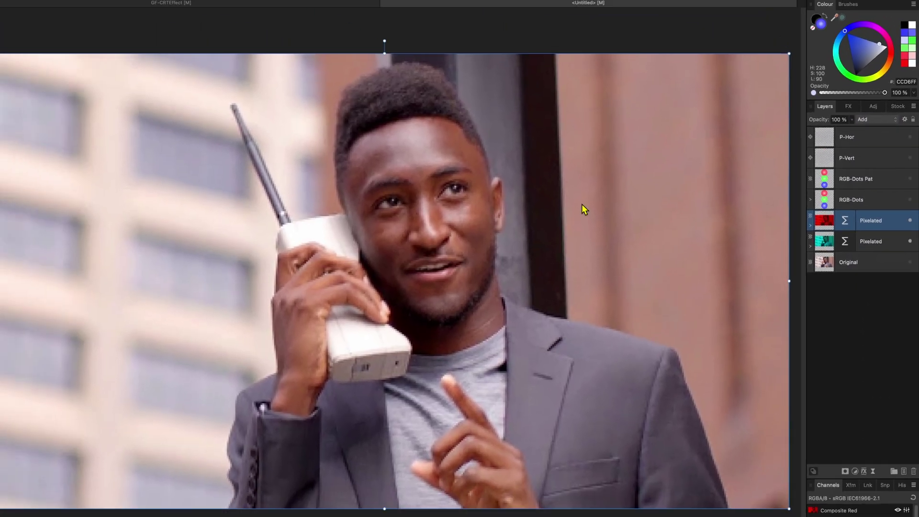
- Try nudging the red Pixelated layer sideways to the right for a colour offset, and undo the nudges
key("Right")
key("Right")
key("Right")
key("Right")
key("Right")
key("Right")
key("Right")
key("Right")
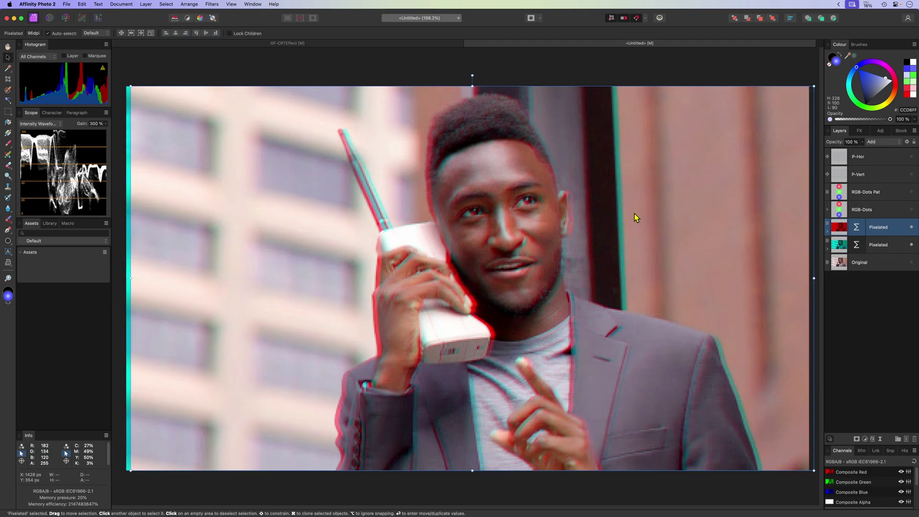
key("super+z")
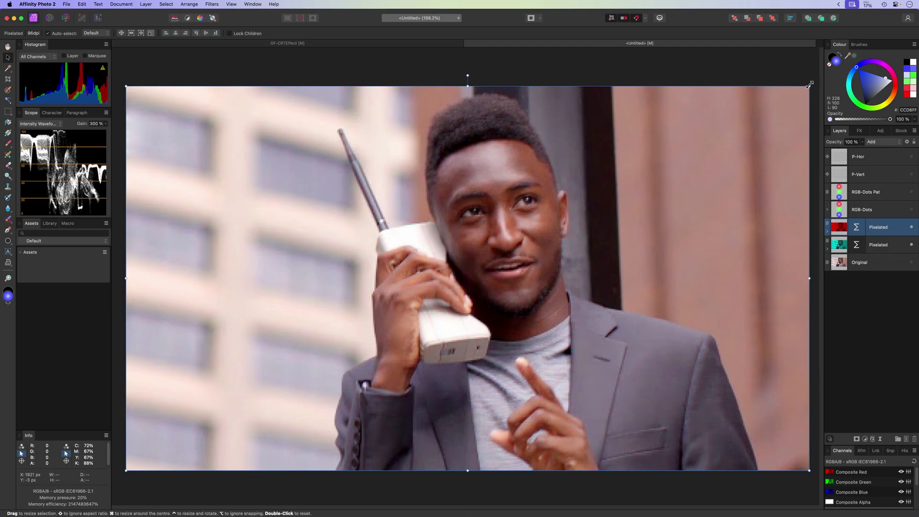
- Enlarge the red Pixelated layer slightly to 95 dpi so its edges are offset from the cyan layer
left_click_drag(808, 86, 798, 86)
left_click_drag(632, 219, 636, 219)
key("super+z")
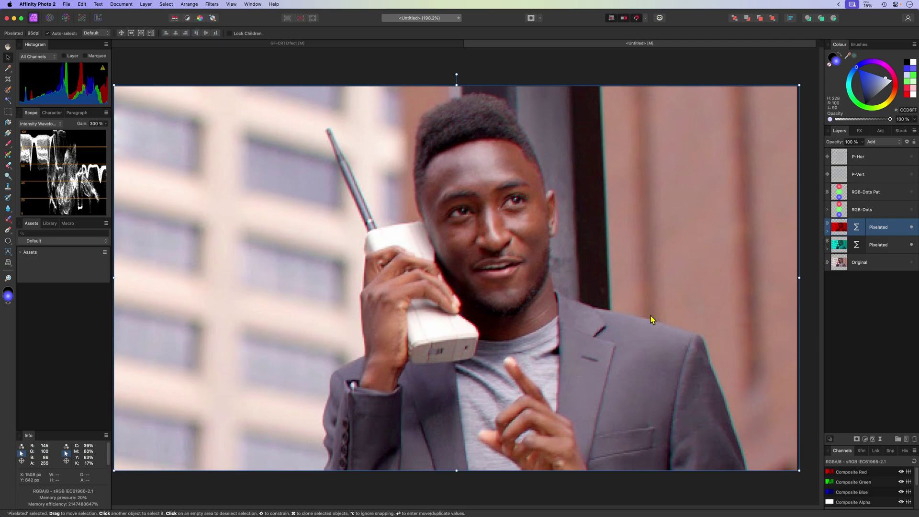
left_click_drag(799, 471, 798, 470)
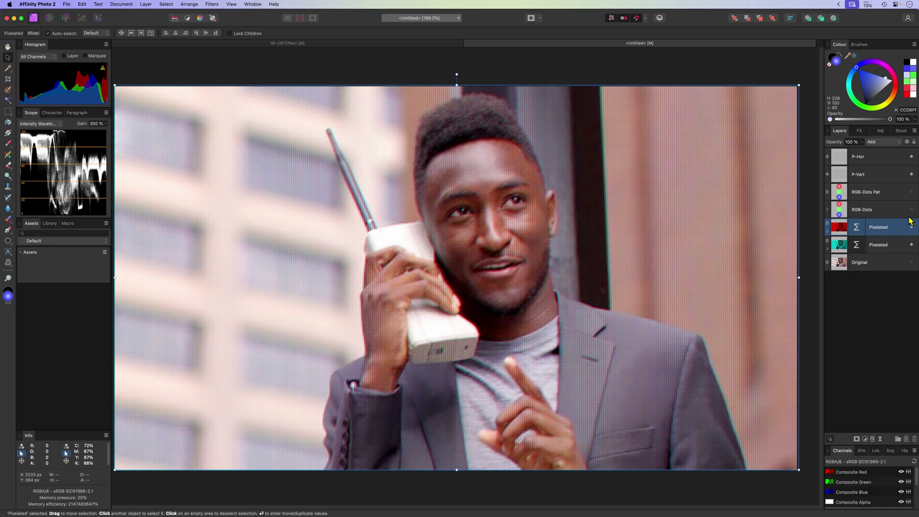
- Duplicate the Original layer and move the copy to the top of the layer stack, shown
left_click(874, 262)
right_click(873, 262)
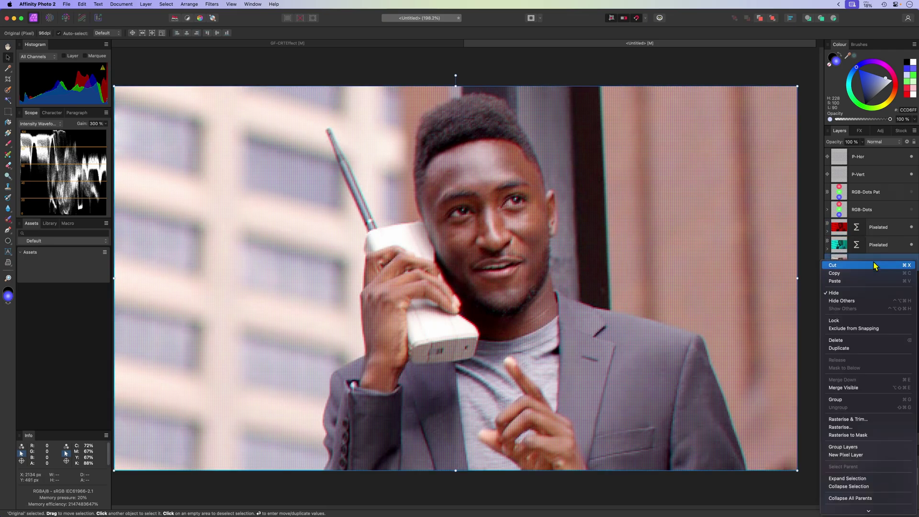
left_click(861, 348)
left_click_drag(871, 265, 872, 154)
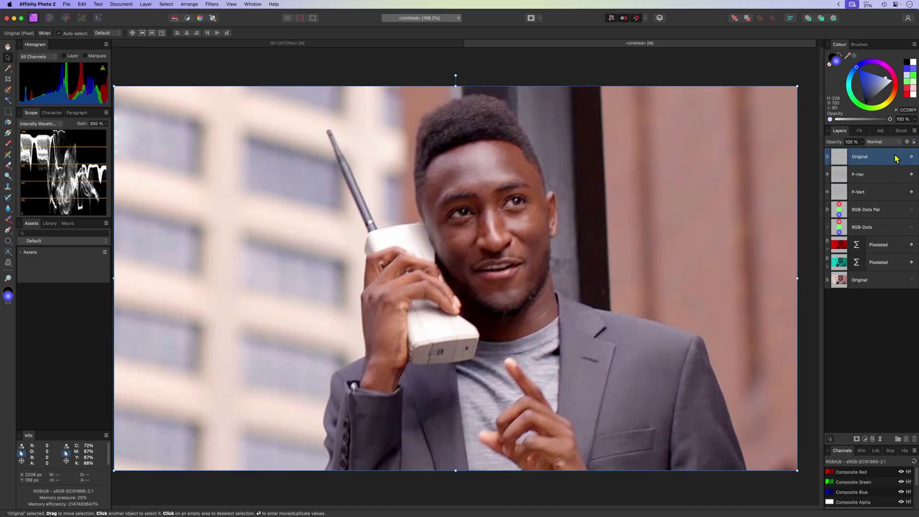
- Nest a Black & White adjustment in the top Original copy and set the copy's blend mode to Soft Light
left_click(864, 438)
left_click(875, 374)
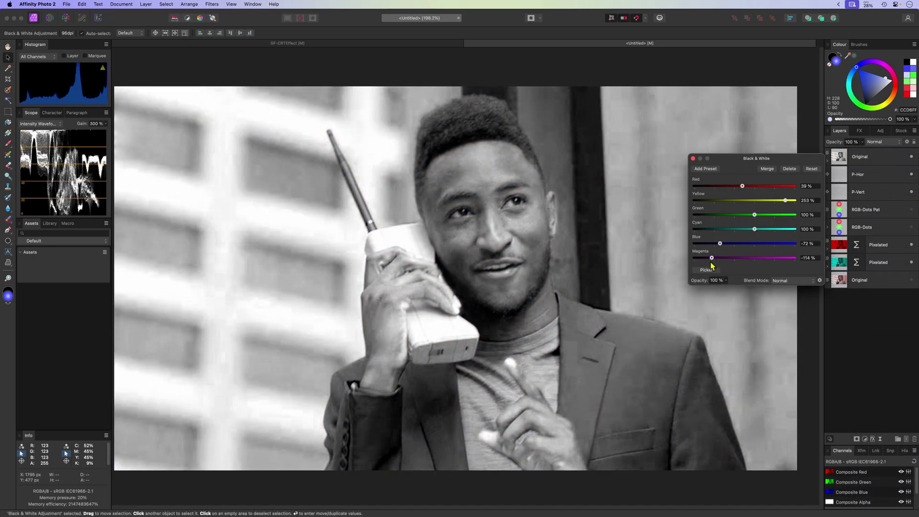
left_click(692, 158)
left_click(873, 157)
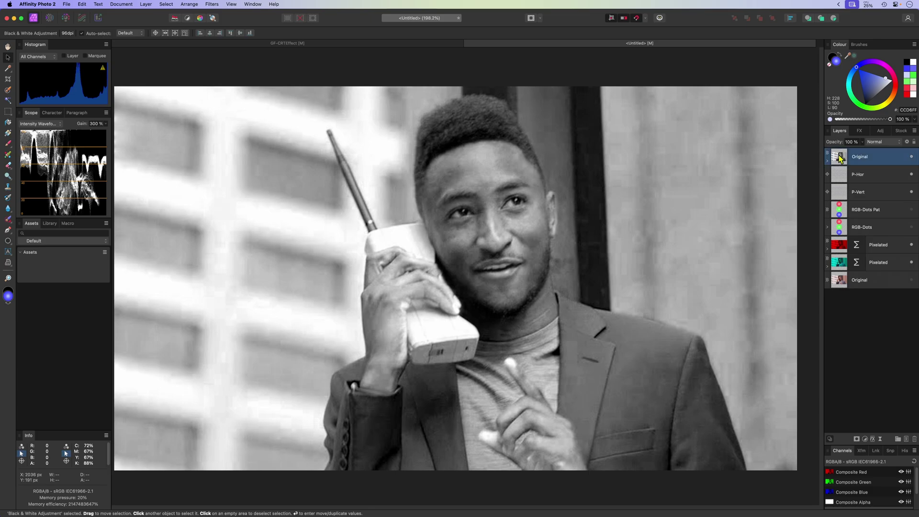
left_click(879, 143)
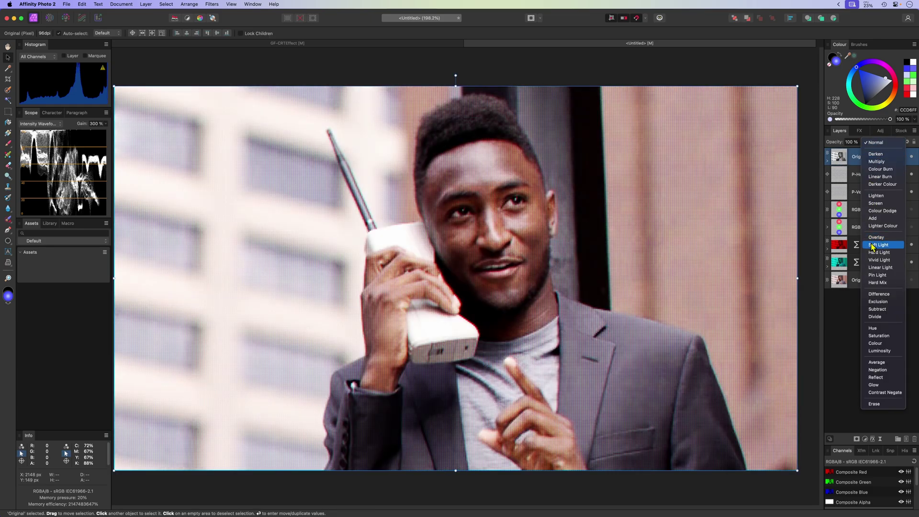
left_click(872, 245)
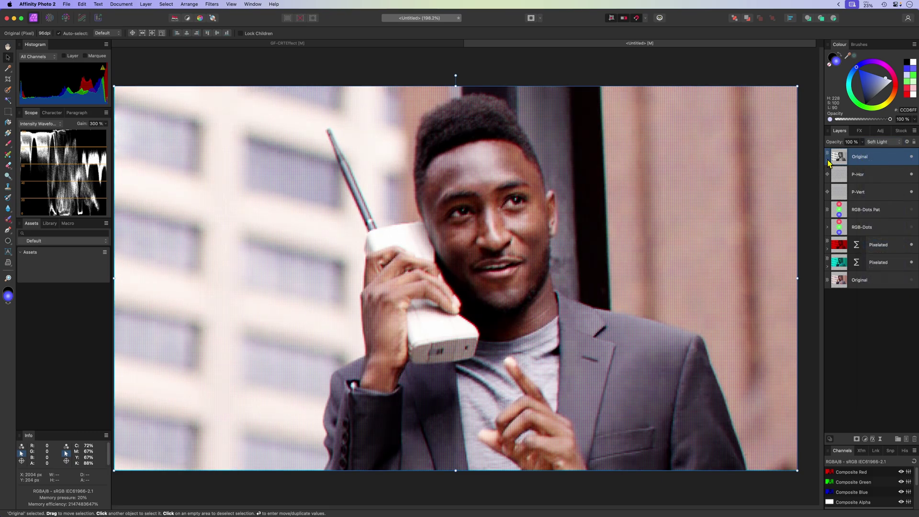
- Adjust the nested Black & White adjustment to Red 233%, Yellow 222%, Blue 116% and Magenta -60%
left_click(828, 162)
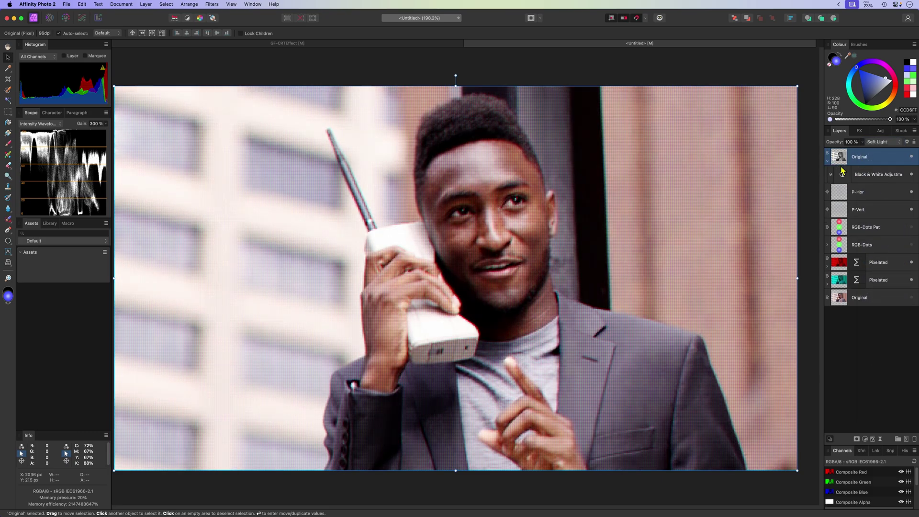
double_click(842, 175)
mouse_move(786, 200)
left_mouse_down()
mouse_move(738, 208)
mouse_move(780, 201)
left_mouse_up()
left_click_drag(742, 186, 781, 186)
mouse_move(754, 230)
left_mouse_down()
mouse_move(722, 231)
mouse_move(754, 231)
left_mouse_up()
left_click_drag(720, 244, 757, 245)
mouse_move(721, 258)
left_mouse_down()
mouse_move(780, 259)
mouse_move(722, 259)
left_mouse_up()
key("Escape")
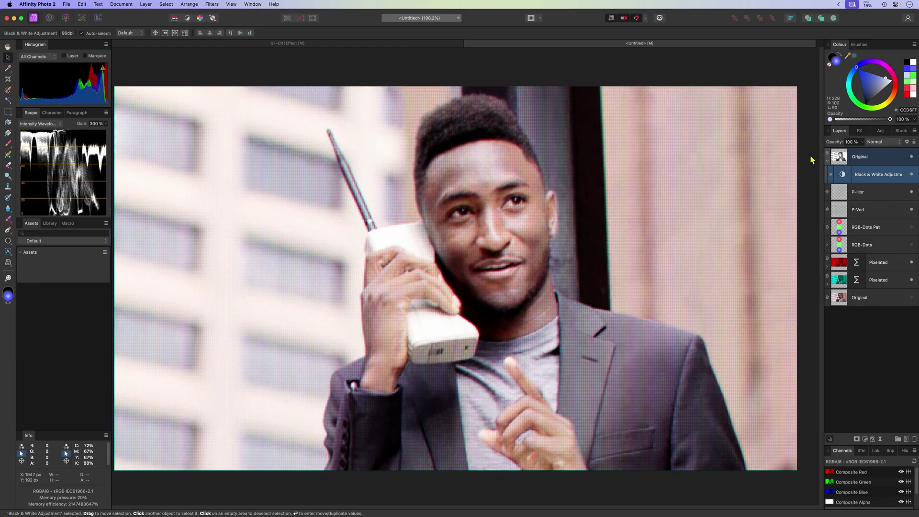
left_click(827, 161)
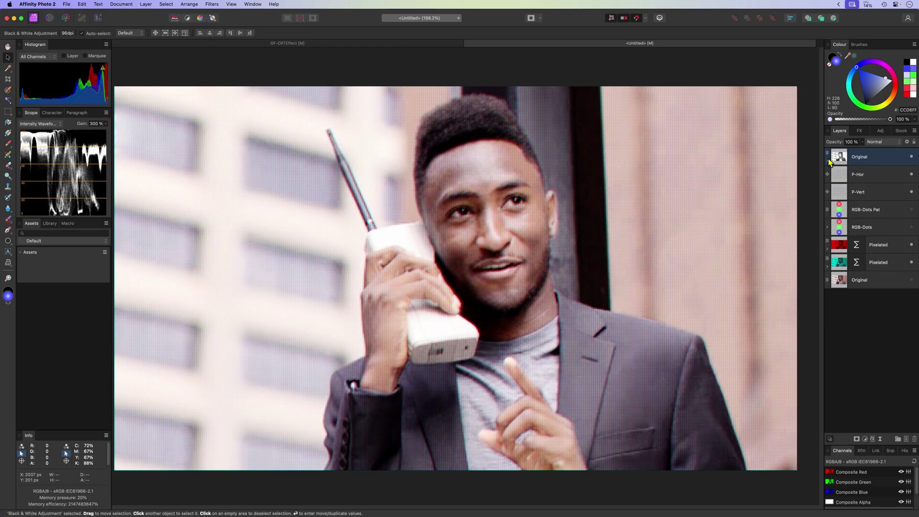
- Add a Gradient Map adjustment at the top of the stack and make its first colour stop dark green, 0D3100
left_click(865, 439)
left_click(879, 439)
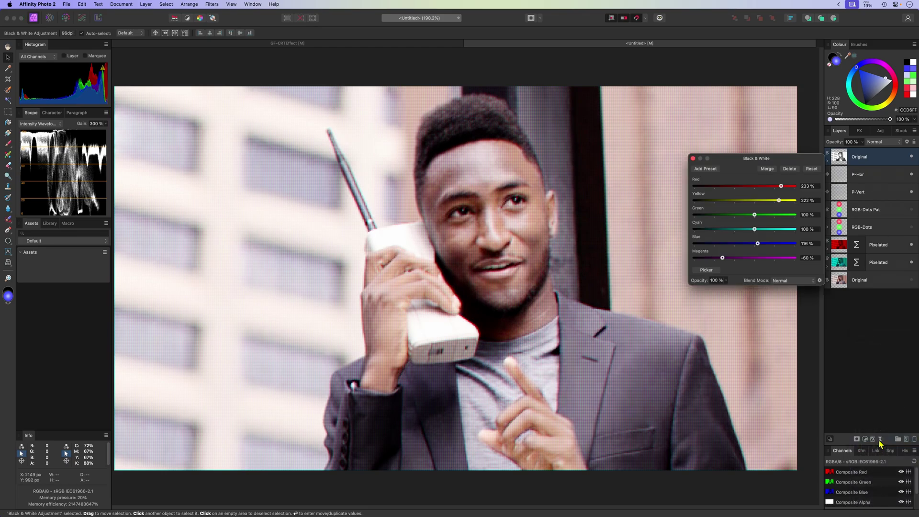
left_click_drag(852, 179, 868, 150)
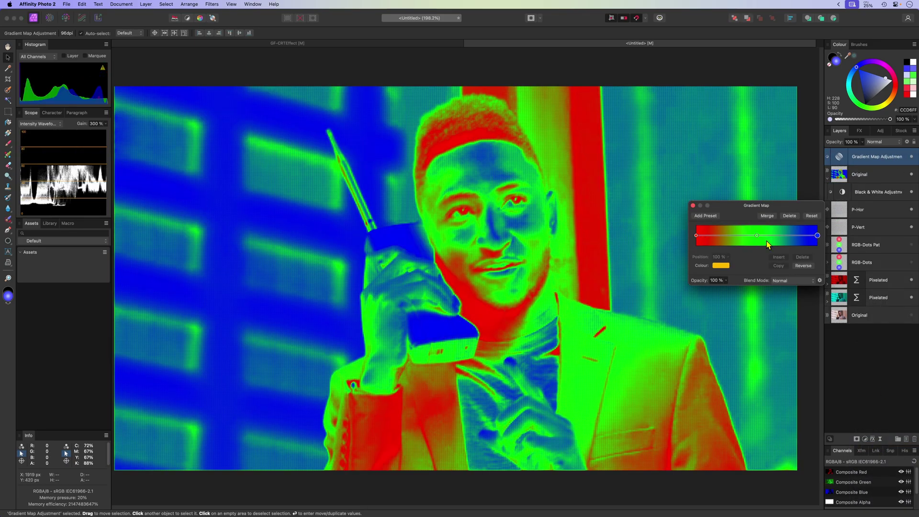
left_click(696, 236)
left_click(723, 266)
left_click(733, 349)
left_click_drag(741, 340, 768, 326)
- Delete the Gradient Map's middle colour stop and set its end stop to bright green, 00FF05
left_click(756, 235)
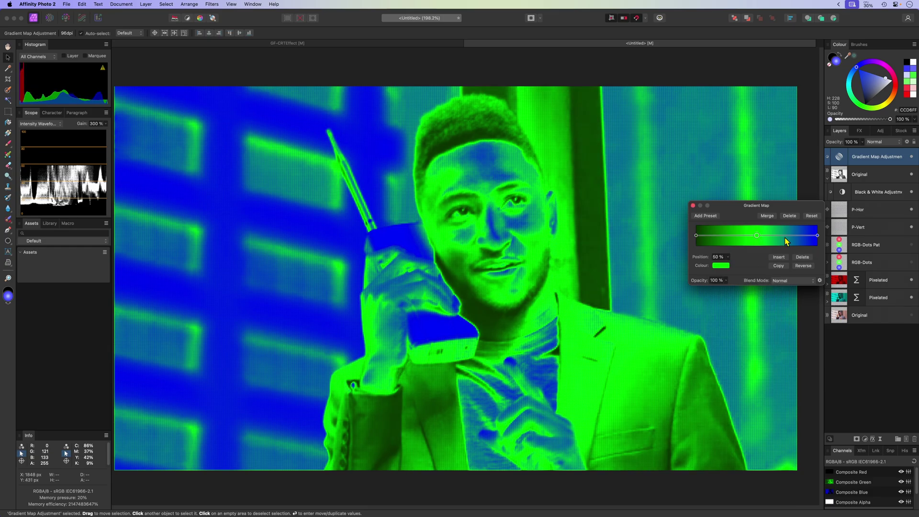
left_click(805, 257)
left_click(817, 235)
left_click(720, 265)
left_click(735, 347)
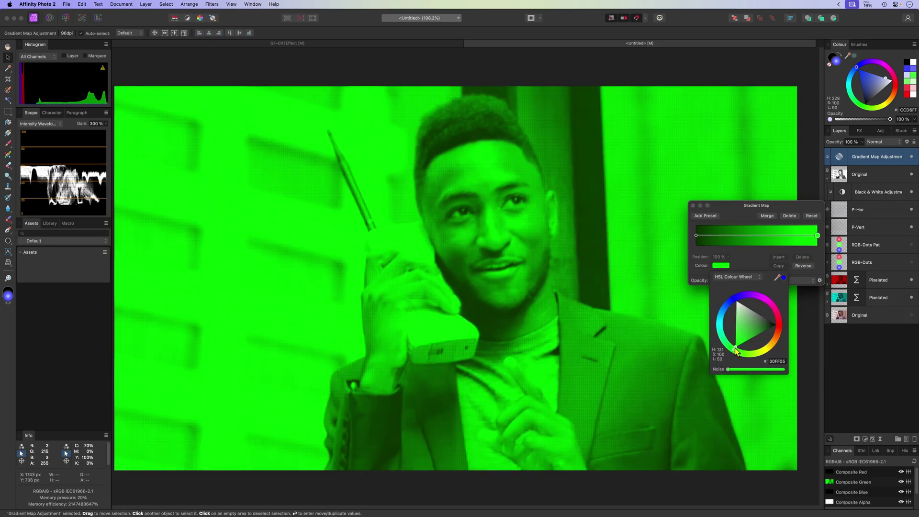
left_click(693, 206)
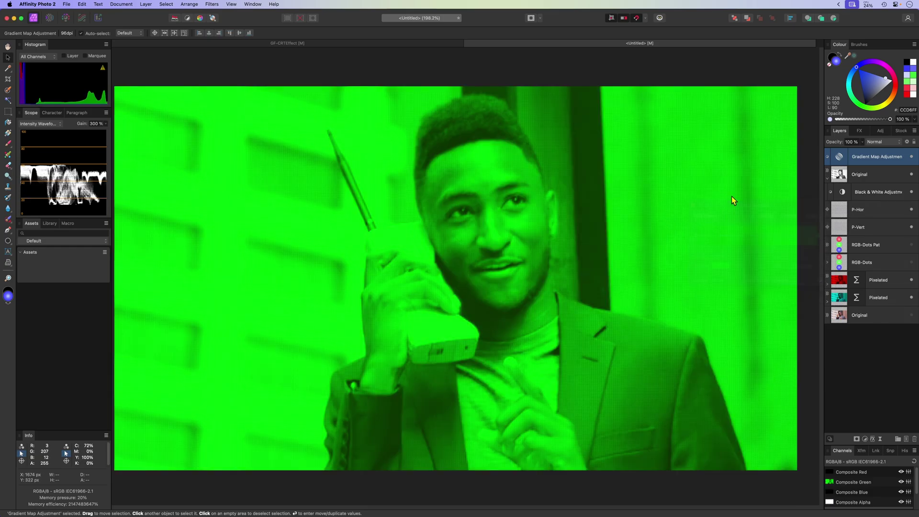
- Move the Gradient Map adjustment below the top Original copy and set its blend mode to Multiply
key("super+bracketleft")
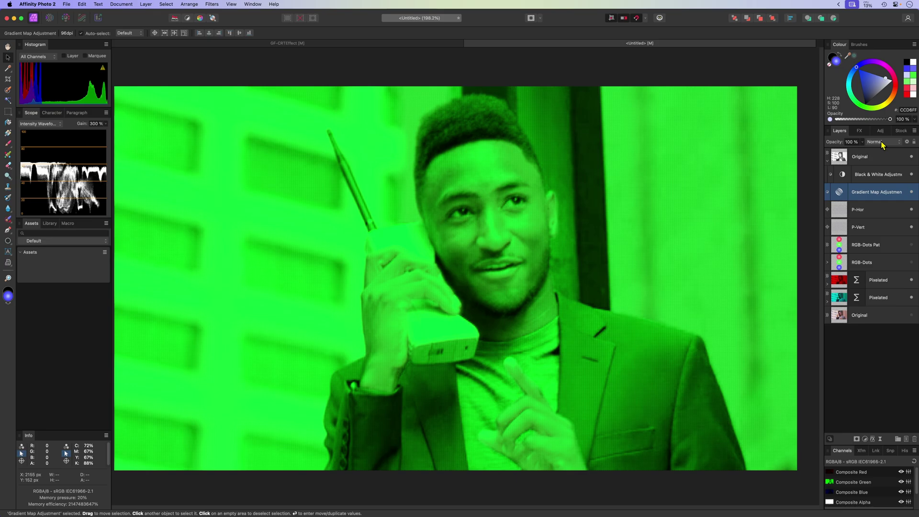
left_click(882, 142)
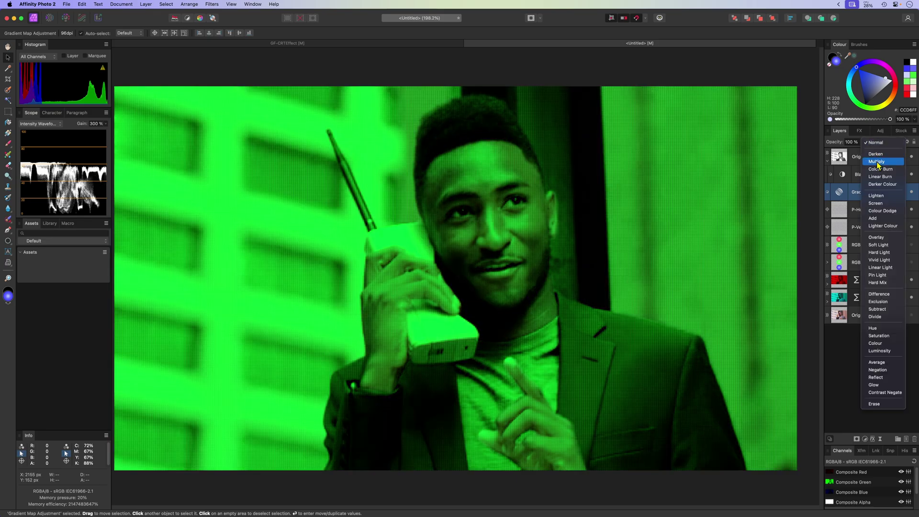
left_click(877, 162)
- Recolour the Gradient Map to run from a dark brown start stop to a yellow-green end stop, D9FF00
left_click(839, 192)
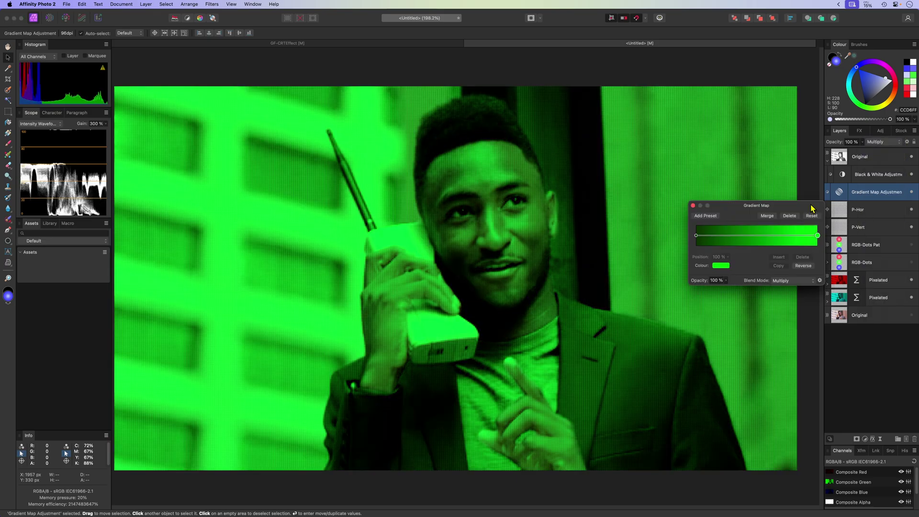
left_click(696, 236)
left_click(720, 266)
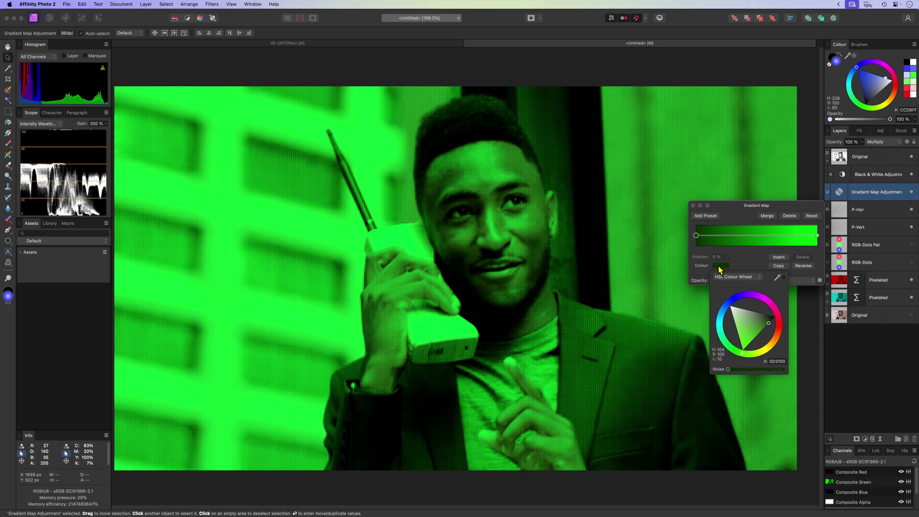
left_click(771, 343)
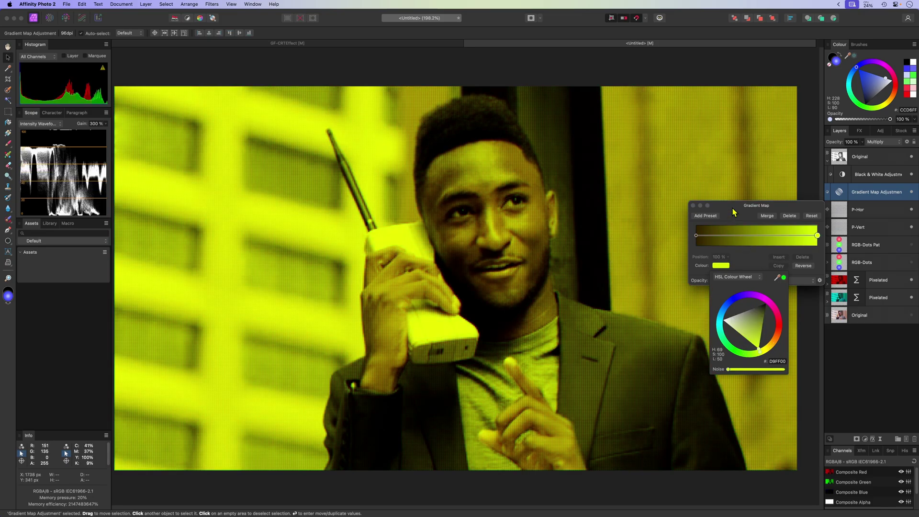
left_click(733, 209)
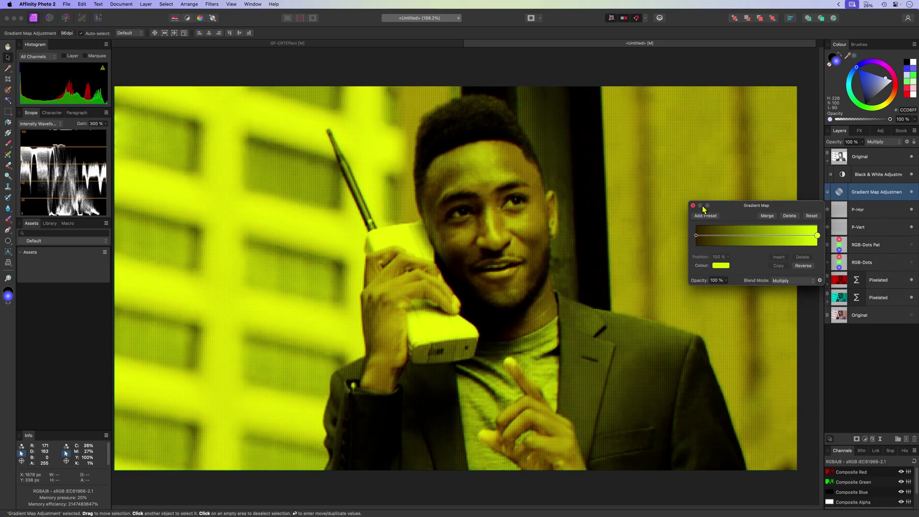
left_click(693, 205)
- Set the Gradient Map's blend mode to Soft Light and toggle its visibility to compare the colour tint
left_click(883, 141)
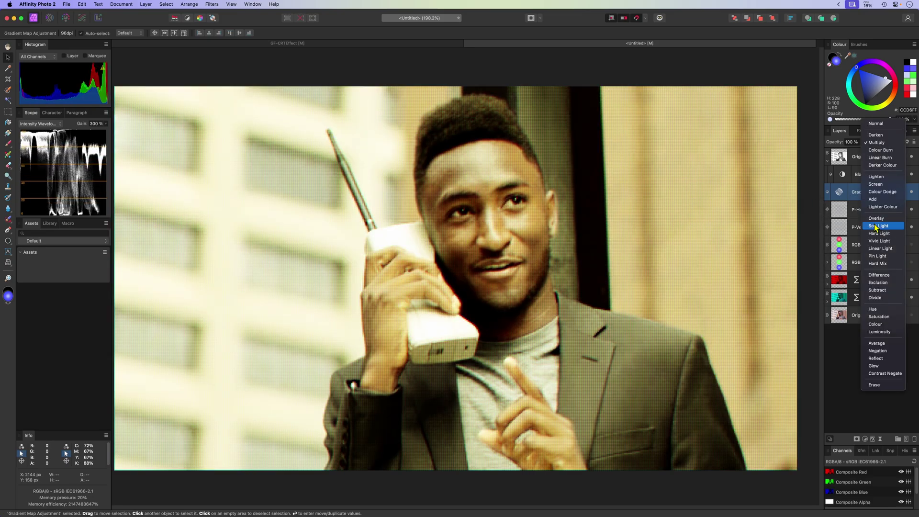
left_click(876, 226)
left_click(910, 192)
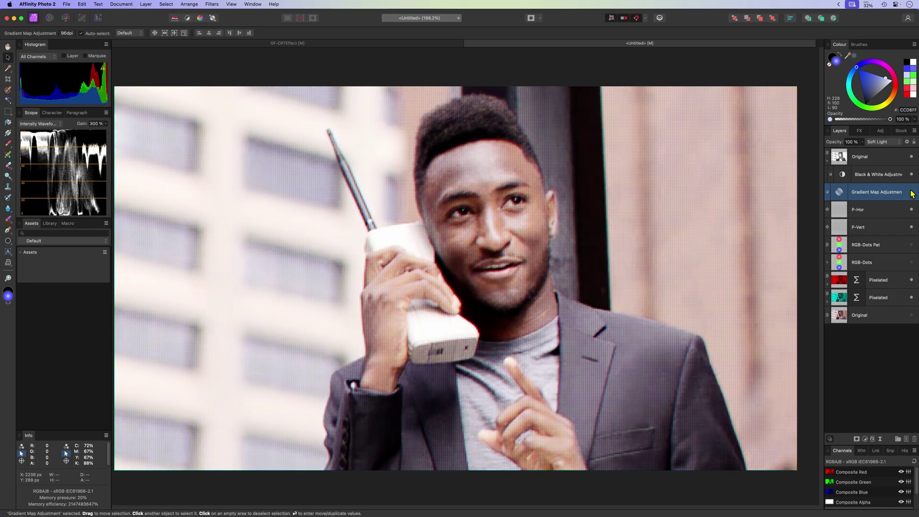
left_click(910, 193)
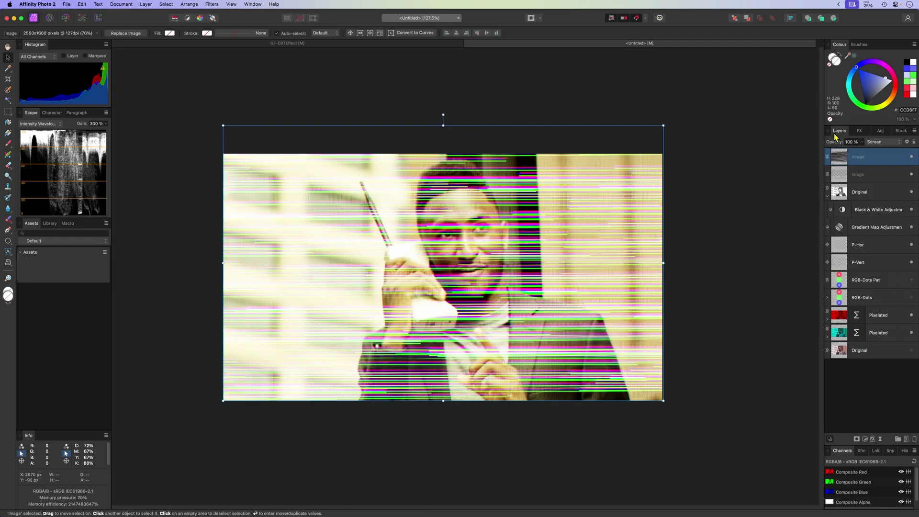
- Set the top Image layer's opacity to 44% and its first underlying composition range node to In 49%, Out 0%
mouse_move(834, 141)
left_mouse_down()
mouse_move(805, 146)
mouse_move(816, 143)
left_mouse_up()
left_click(906, 142)
left_click_drag(588, 185, 627, 282)
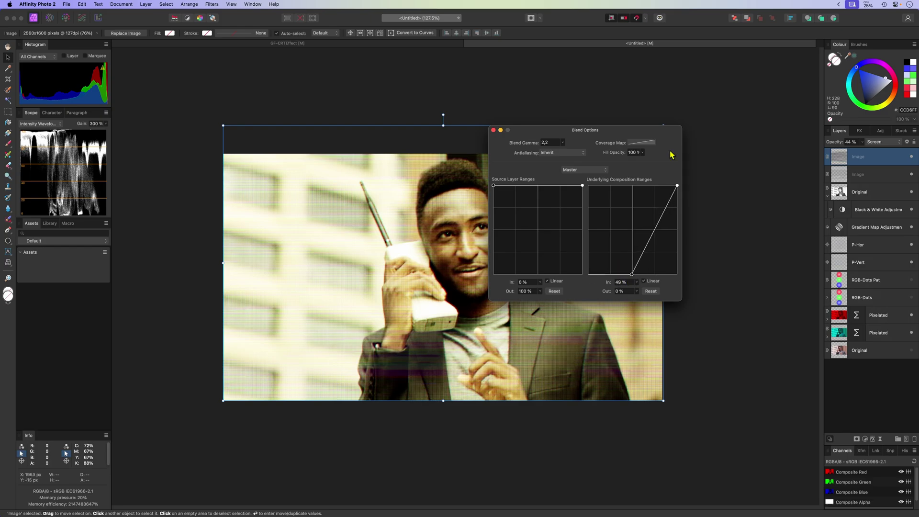
left_click(493, 130)
- Move the top Image overlay slightly down over the photo and hide the lower Image layer
left_click_drag(521, 223, 524, 233)
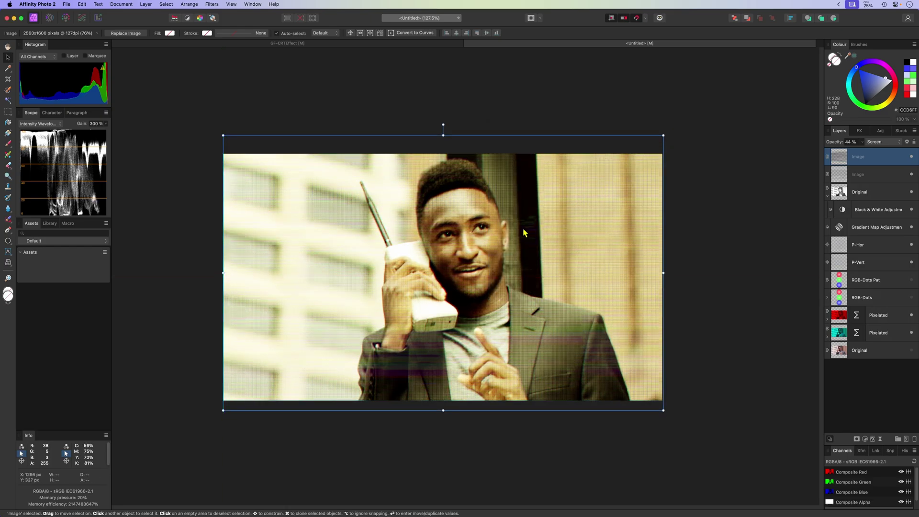
left_click(911, 174)
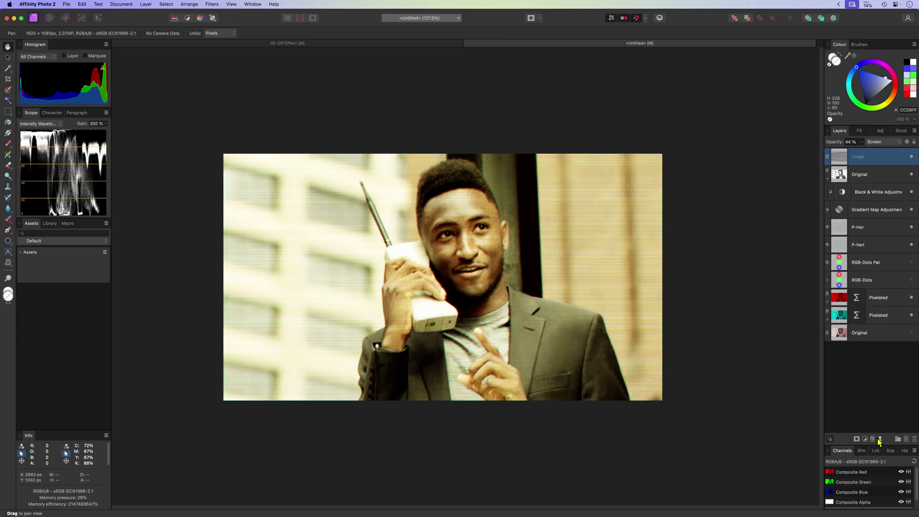
- Add a live Mesh Warp filter above the Image layer and insert two mesh nodes beside the man, at hair and chin height
left_click(879, 439)
scroll(886, 444, "down", 10)
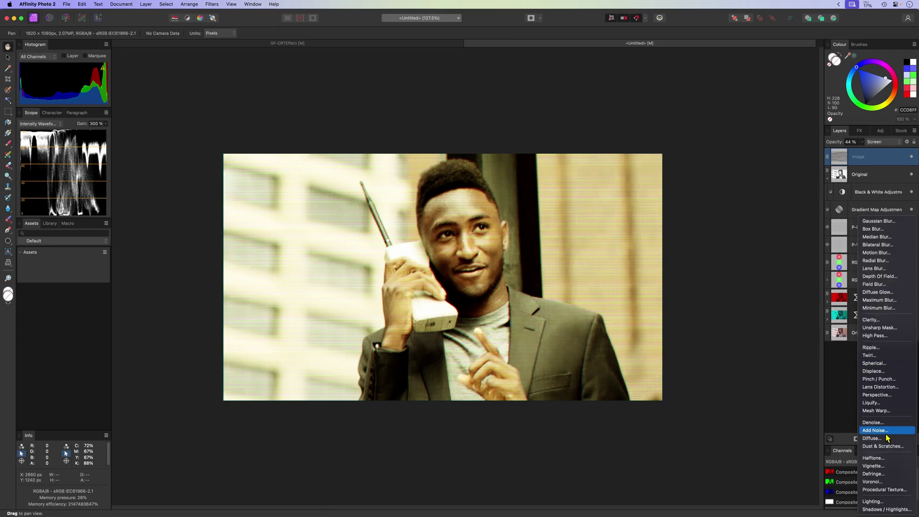
left_click(876, 410)
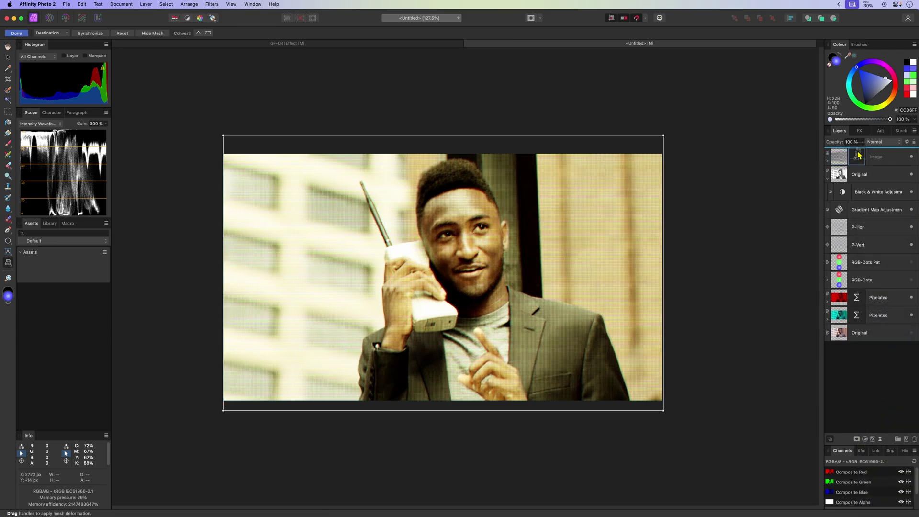
double_click(540, 183)
double_click(539, 289)
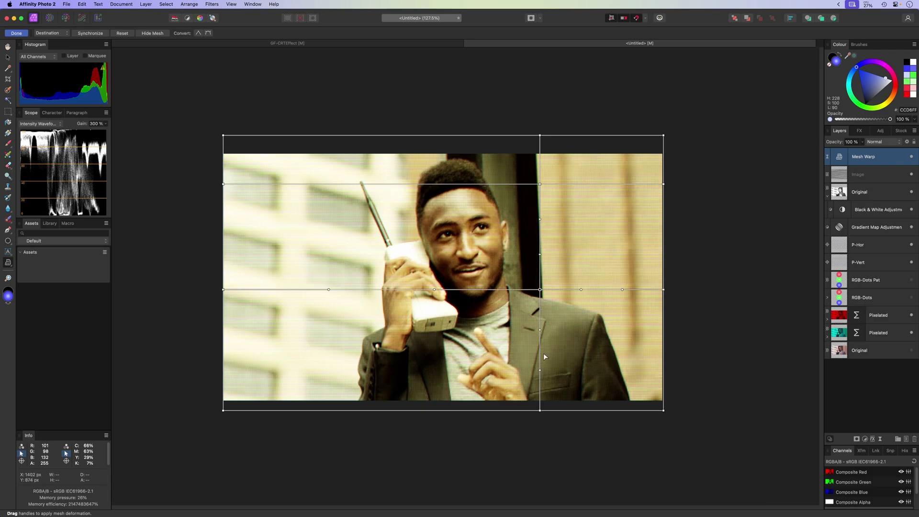
- Add four more mesh nodes across the photo and shift each slightly sideways in alternating directions to make the picture wobble
double_click(540, 361)
left_click_drag(539, 361, 546, 361)
double_click(540, 226)
left_click_drag(540, 227, 537, 226)
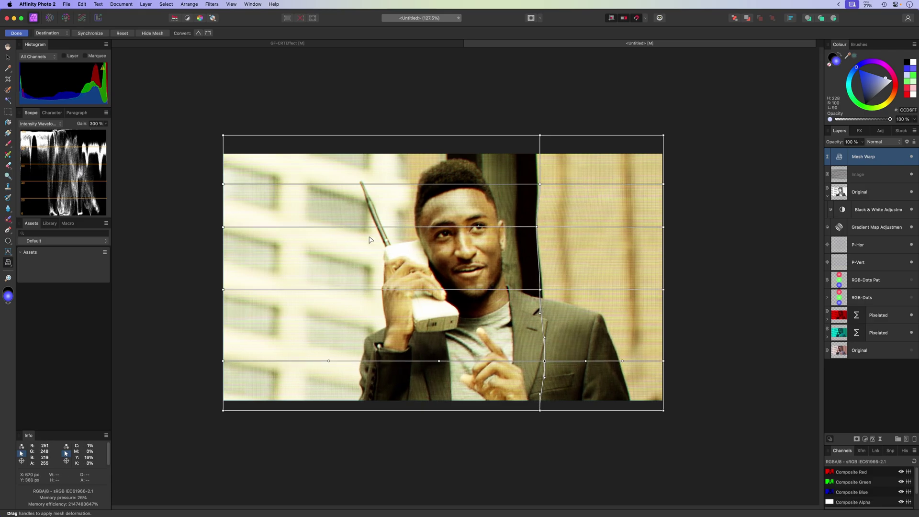
double_click(297, 289)
left_click_drag(297, 289, 303, 289)
double_click(393, 184)
left_click_drag(393, 184, 387, 186)
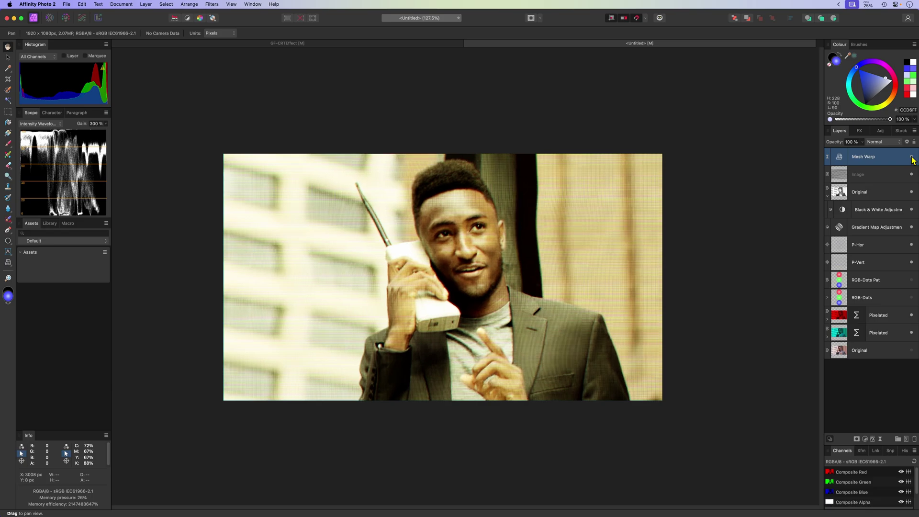
- Add a live Vignette filter with Exposure -1,036, Hardness 53%, Scale 105% and Shape 96%
left_click(872, 439)
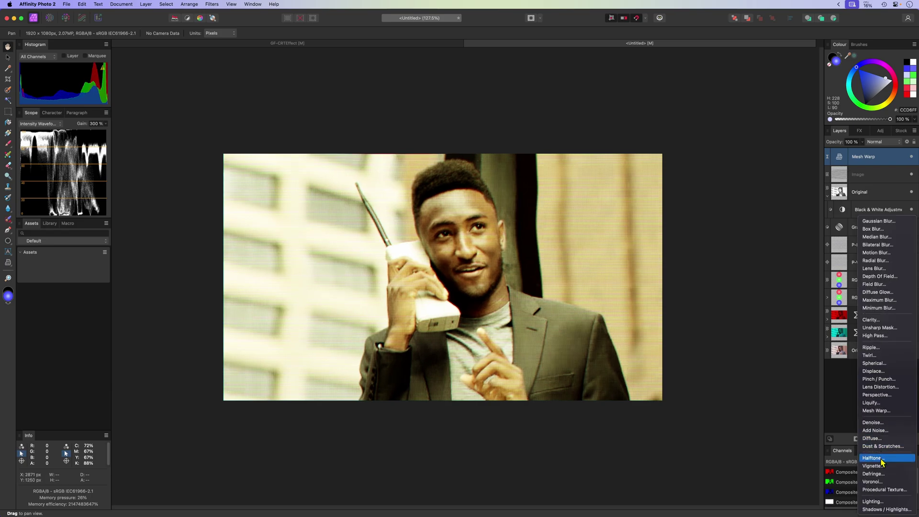
left_click(882, 466)
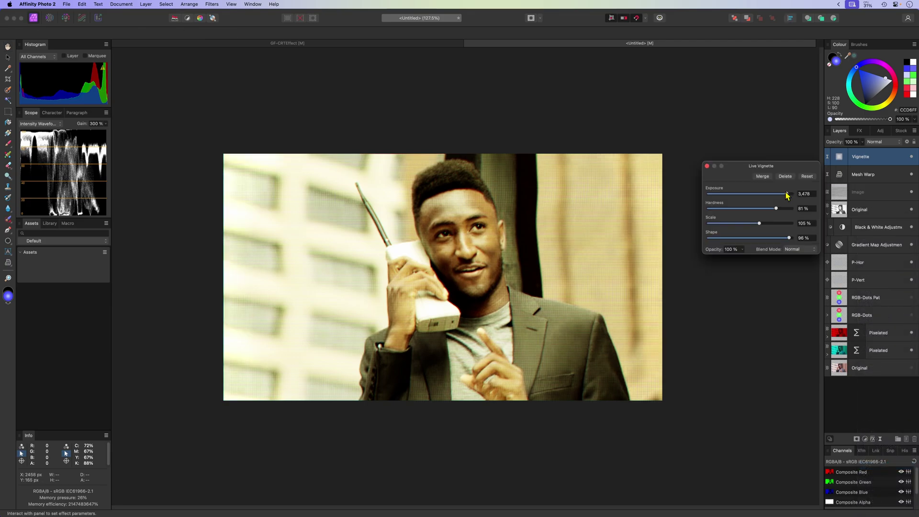
left_click_drag(792, 208, 739, 196)
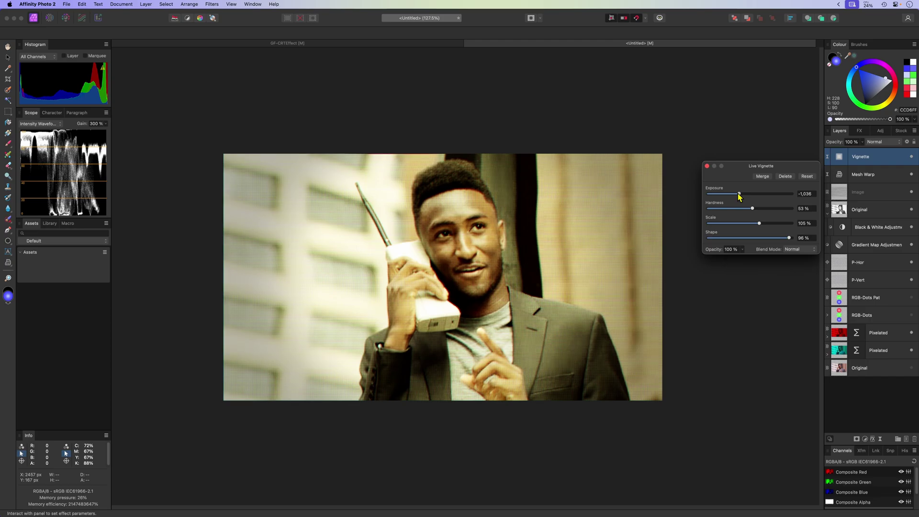
left_click(706, 166)
- Hide and show the Vignette layer again to compare the image with and without it
left_click(911, 157)
left_click(911, 157)
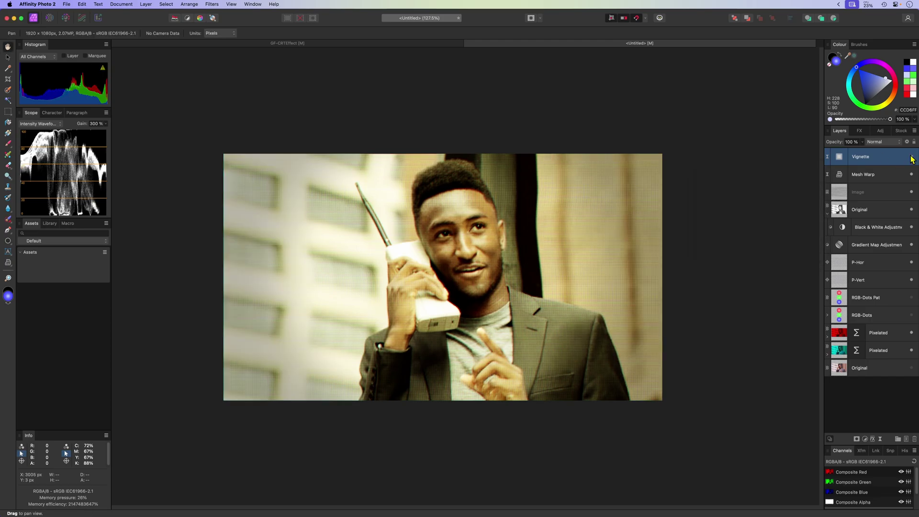
key("super+0")
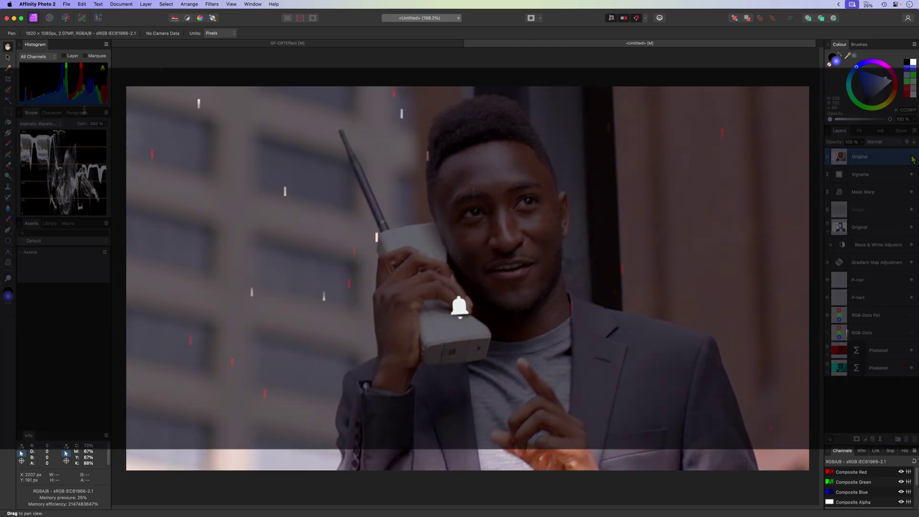